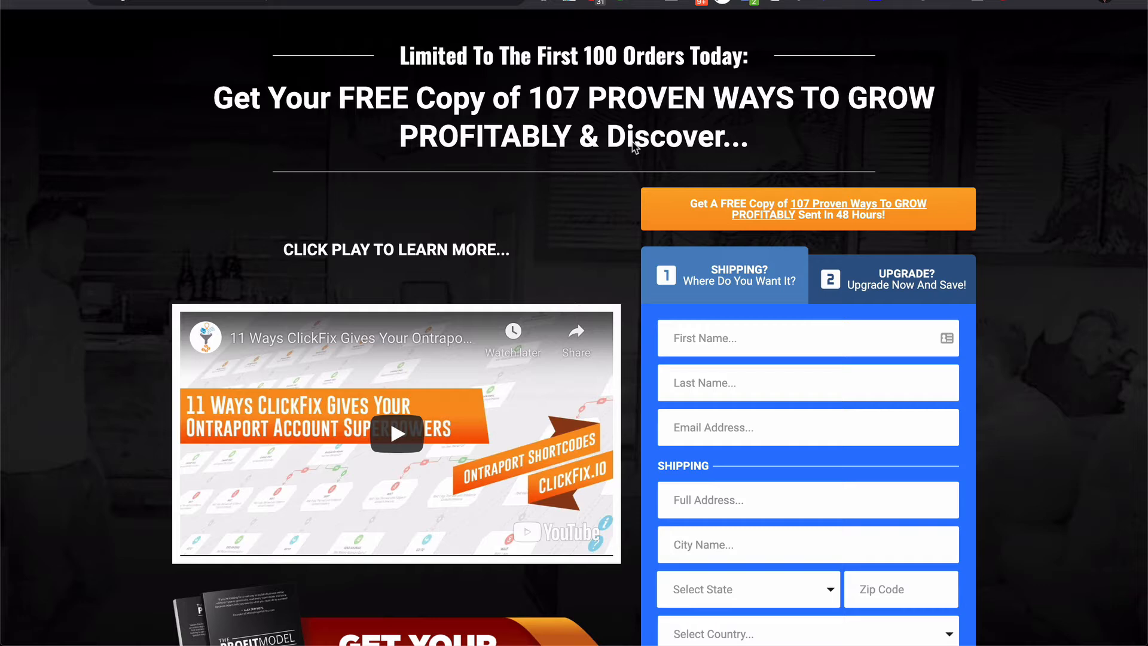
Step: Compare the published order-form page's layout at desktop size and in the iPhone X mobile emulation
{"action": "scroll", "coordinate": [635, 147], "scroll_direction": "down", "scroll_amount": 3}
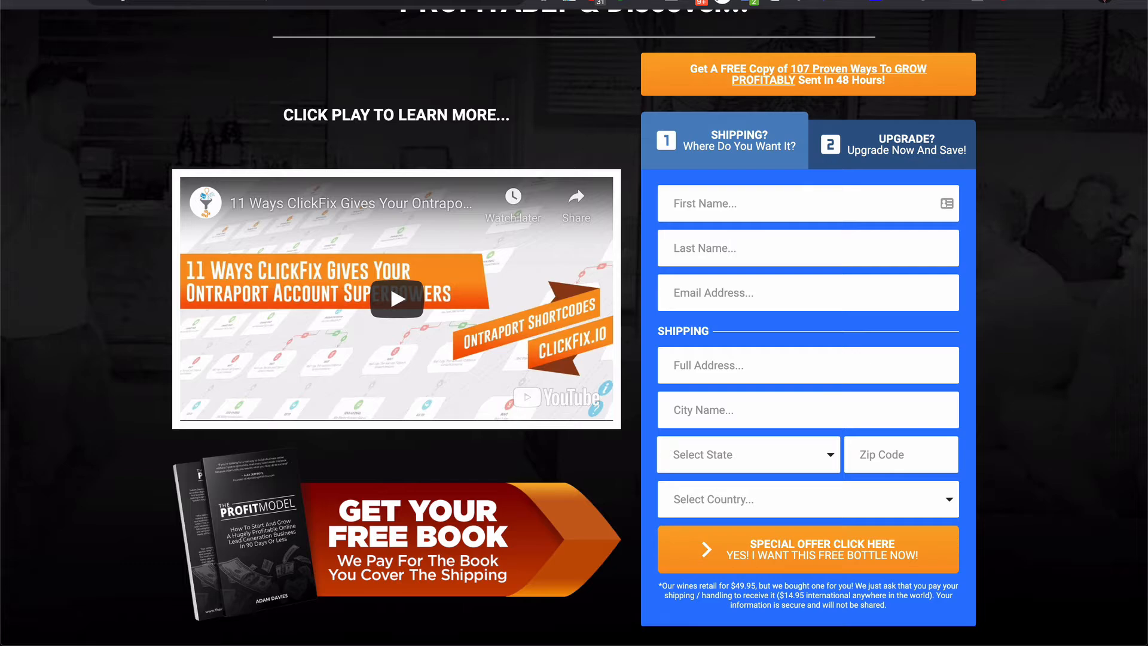
{"action": "key", "text": "super+shift+m"}
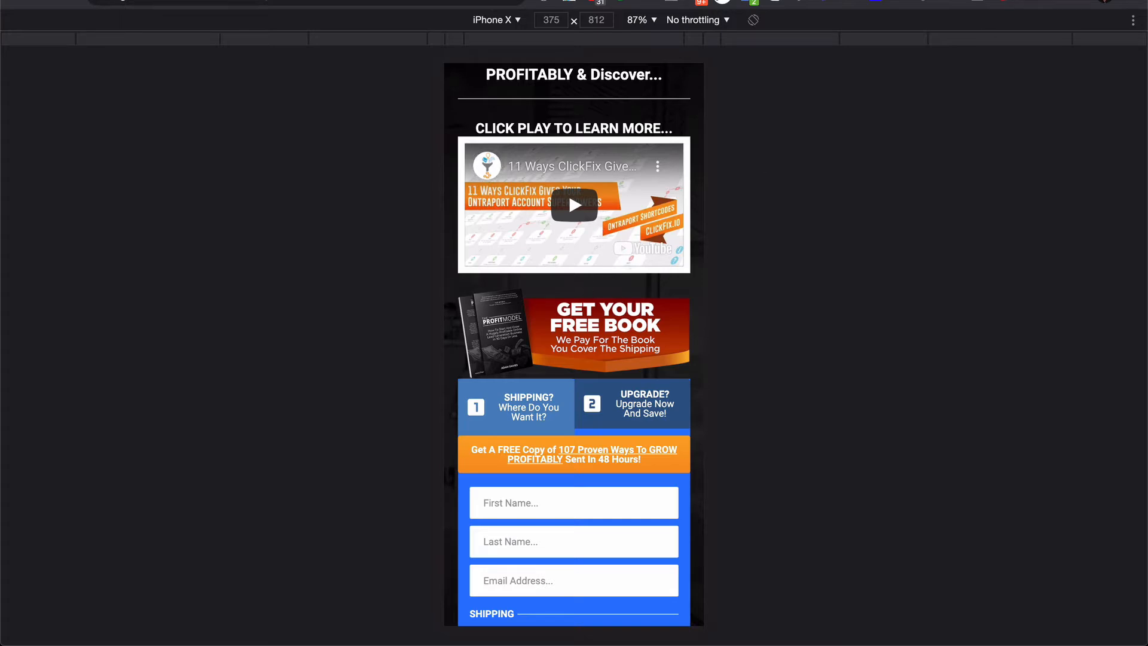
{"action": "key", "text": "super+shift+m"}
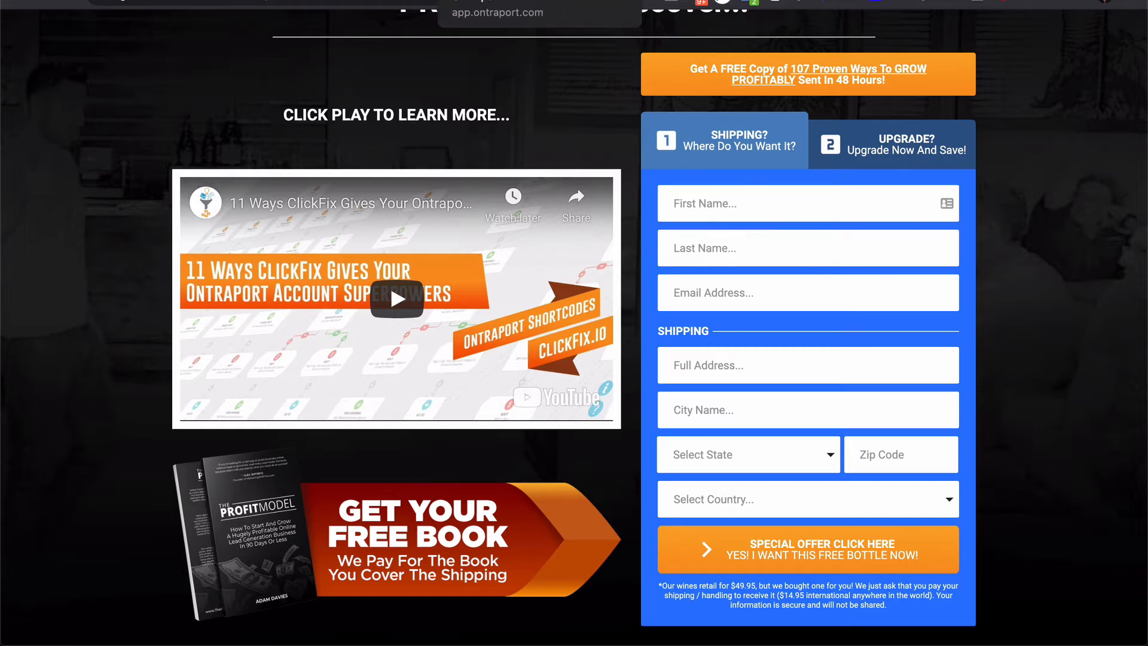
Step: Switch to the Ontraport page editor and close the Publish Page dialog
{"action": "left_click", "coordinate": [479, 1]}
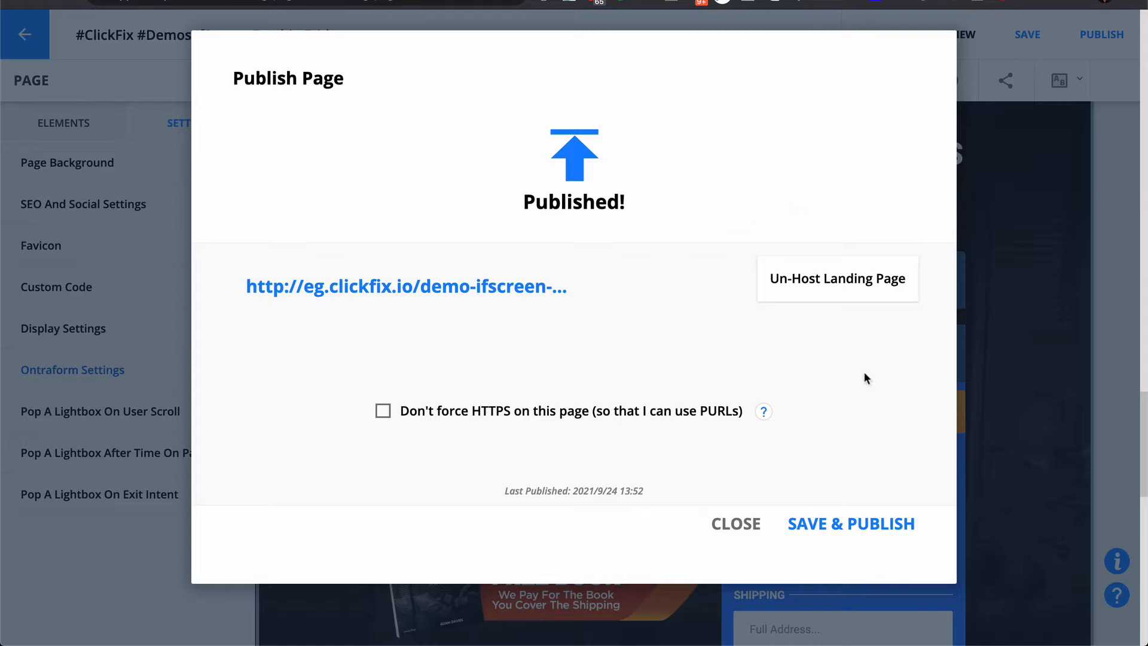
{"action": "left_click", "coordinate": [736, 524]}
{"action": "scroll", "coordinate": [936, 313], "scroll_direction": "up", "scroll_amount": 6}
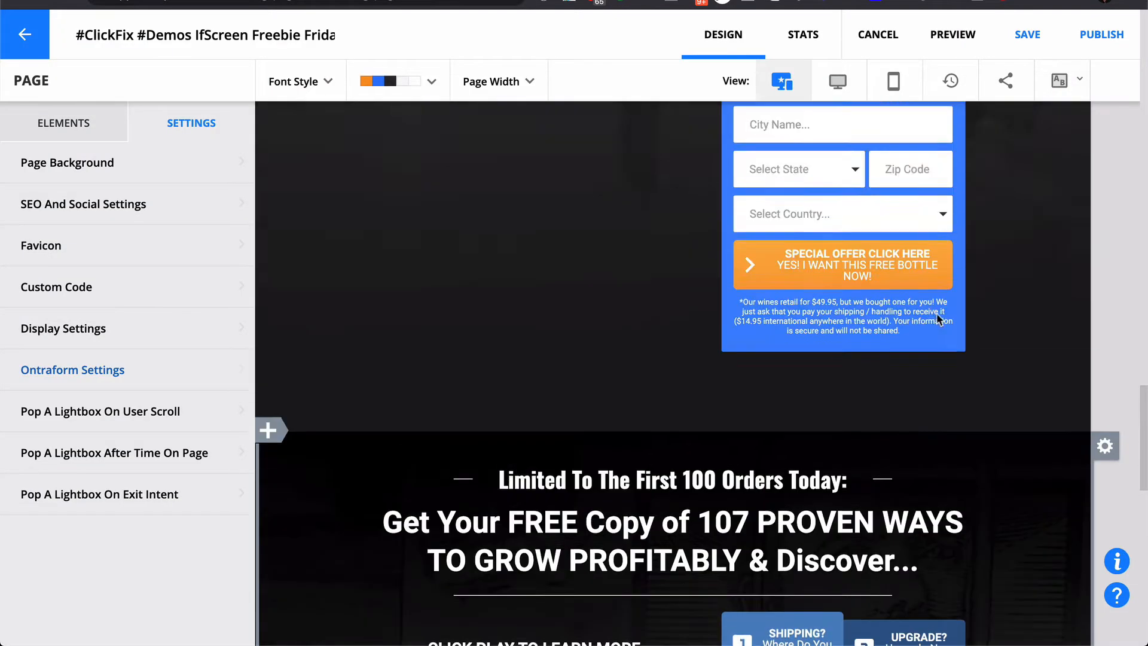
Step: Check the display settings of the first order-form block, labelled Desktop View, and close its block settings
{"action": "scroll", "coordinate": [936, 314], "scroll_direction": "down", "scroll_amount": 1}
{"action": "scroll", "coordinate": [936, 314], "scroll_direction": "up", "scroll_amount": 8}
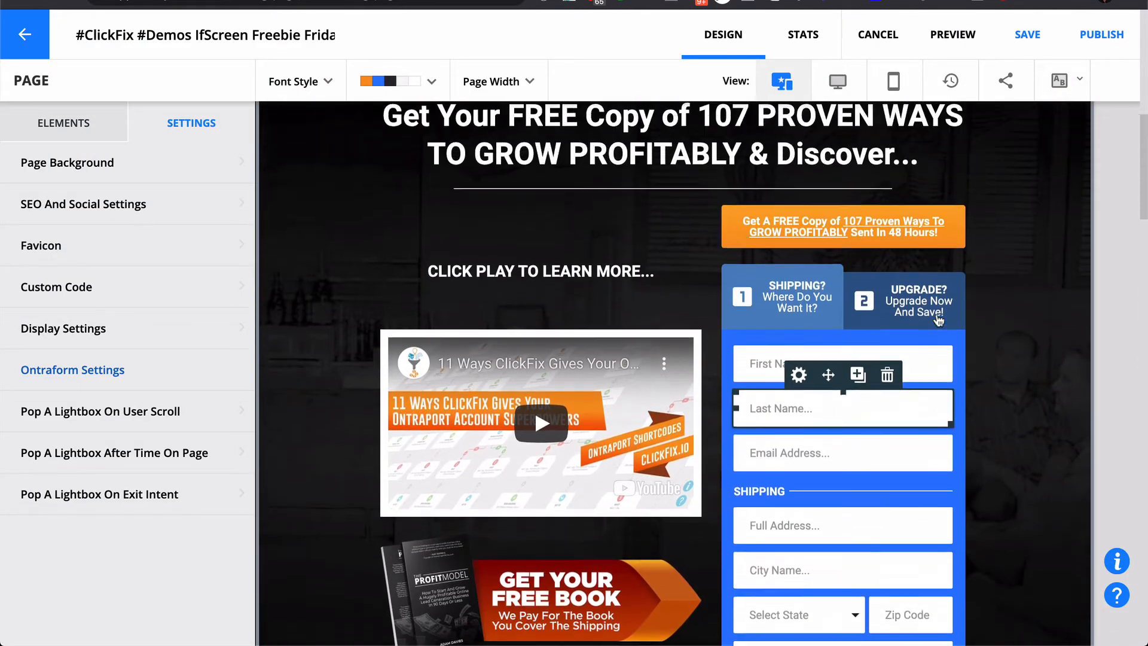
{"action": "scroll", "coordinate": [939, 320], "scroll_direction": "up", "scroll_amount": 2}
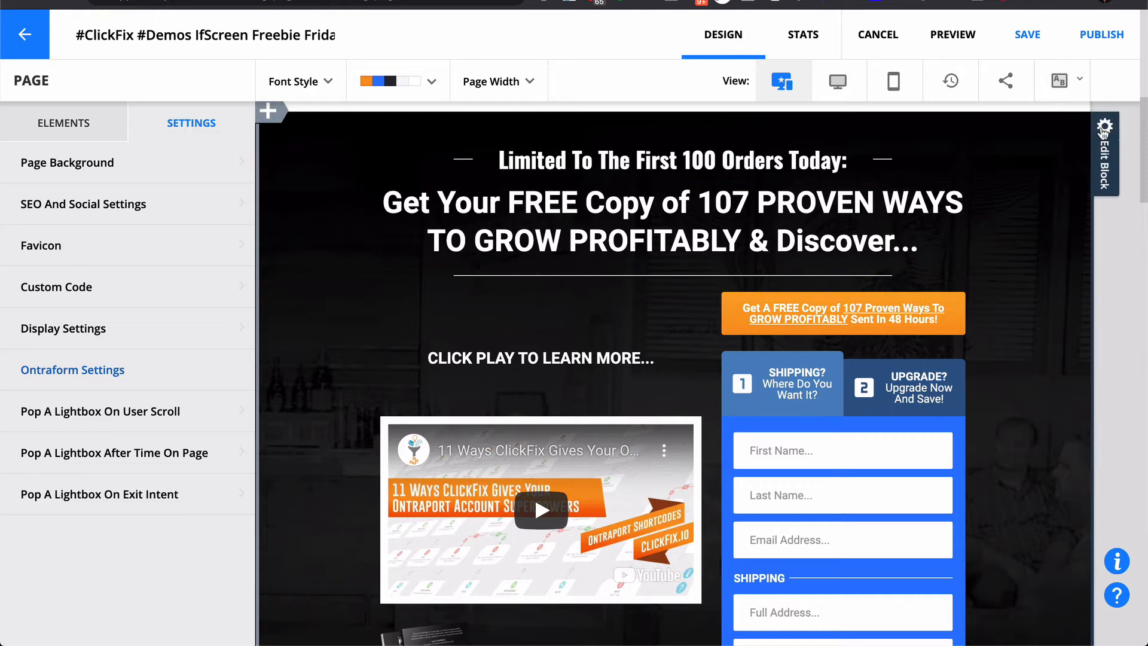
{"action": "left_click", "coordinate": [1103, 133]}
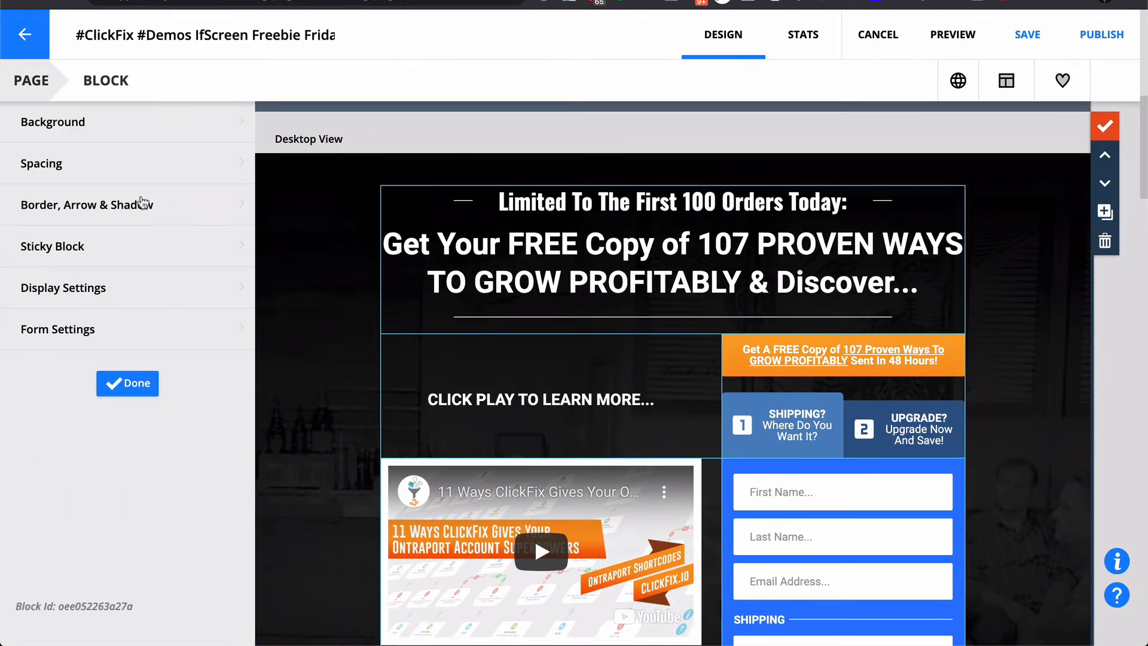
{"action": "left_click", "coordinate": [98, 291]}
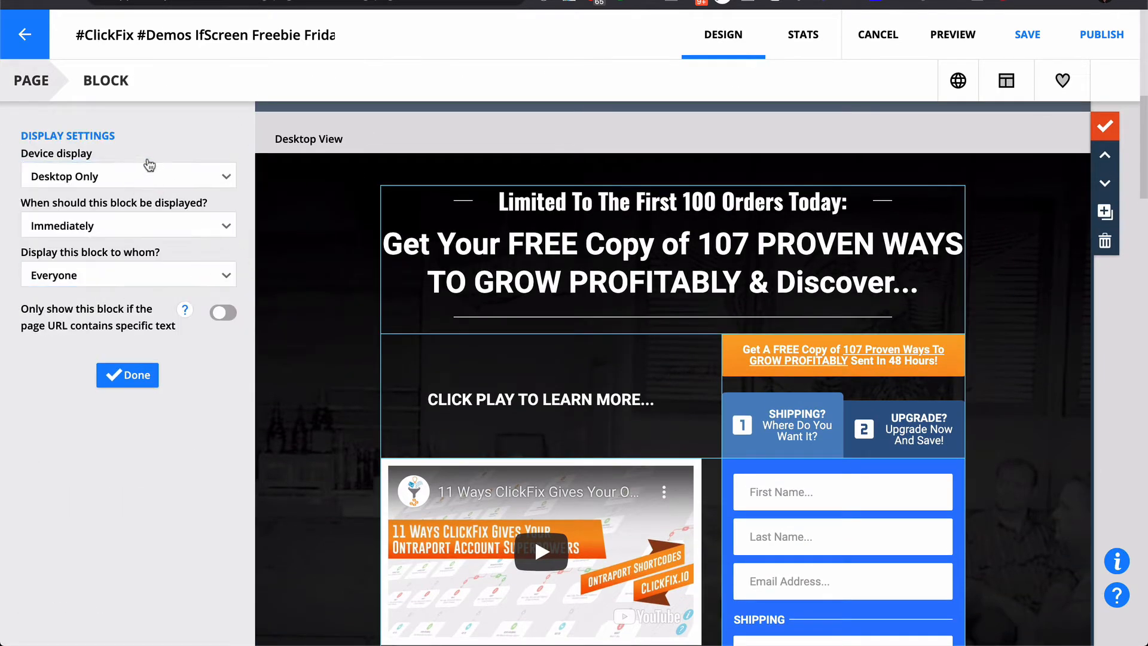
{"action": "left_click", "coordinate": [128, 375]}
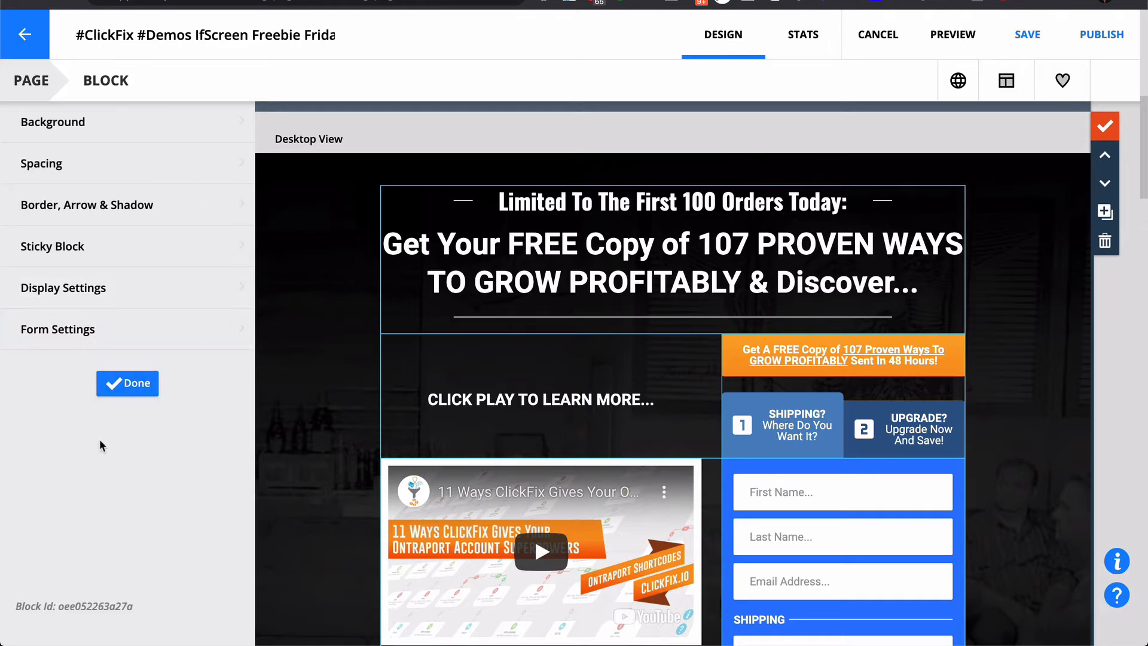
{"action": "left_click", "coordinate": [125, 382]}
Step: Check the display settings of the second order-form block, labelled Mobile View, and close its block settings
{"action": "scroll", "coordinate": [1024, 237], "scroll_direction": "down", "scroll_amount": 5}
{"action": "scroll", "coordinate": [1024, 238], "scroll_direction": "down", "scroll_amount": 8}
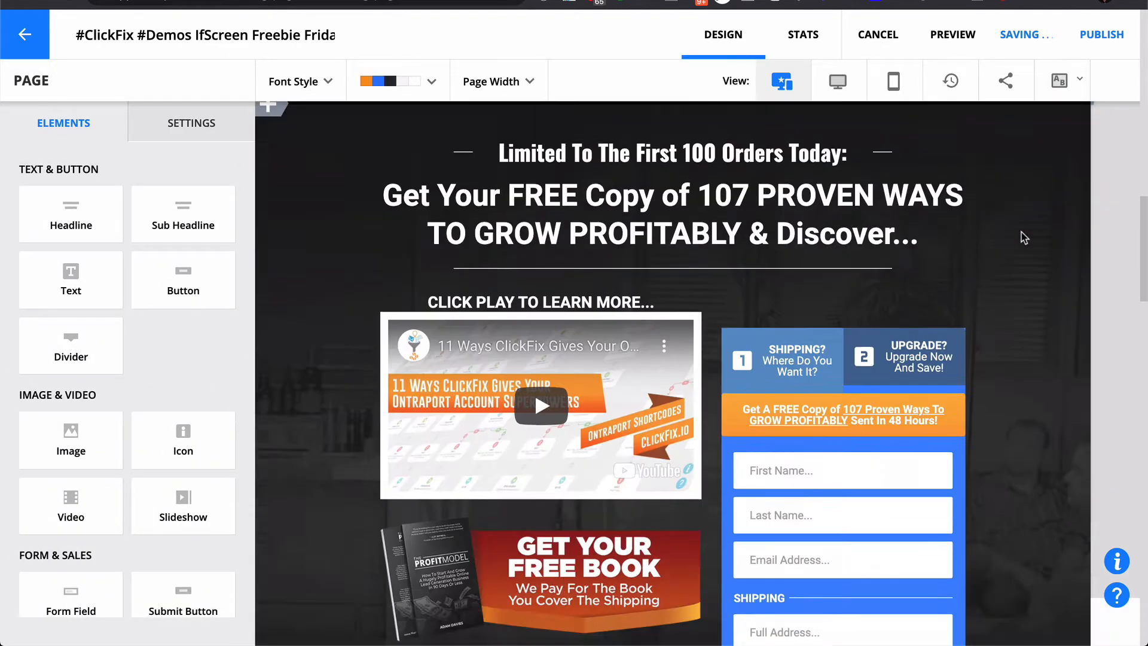
{"action": "scroll", "coordinate": [1098, 175], "scroll_direction": "up", "scroll_amount": 2}
{"action": "left_click", "coordinate": [1100, 180]}
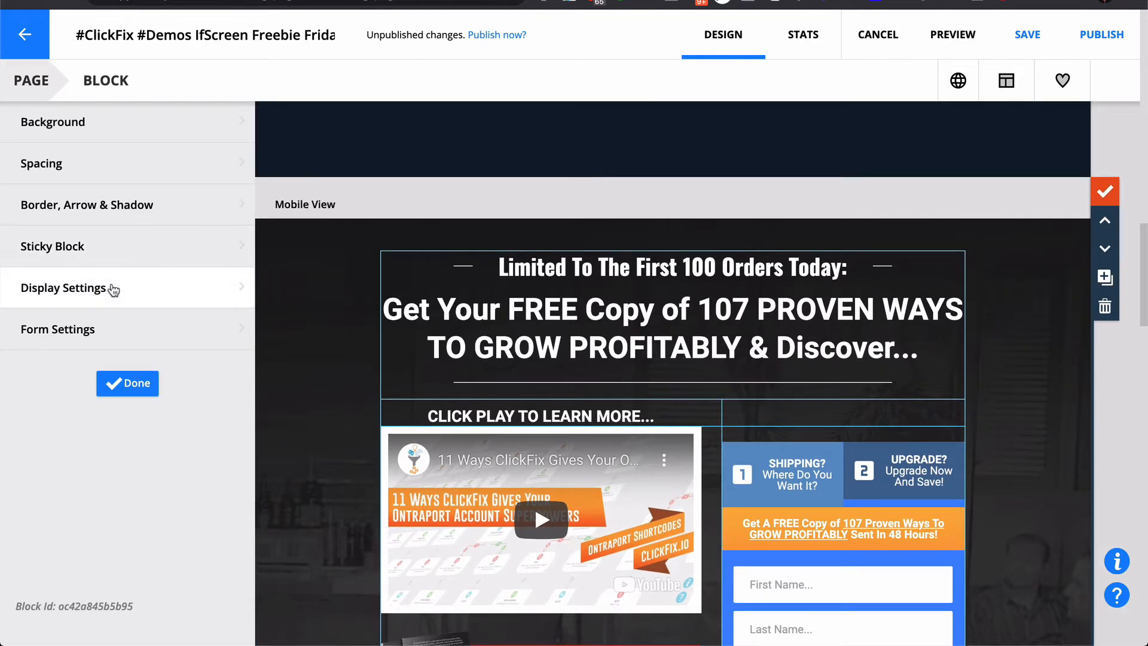
{"action": "left_click", "coordinate": [110, 288]}
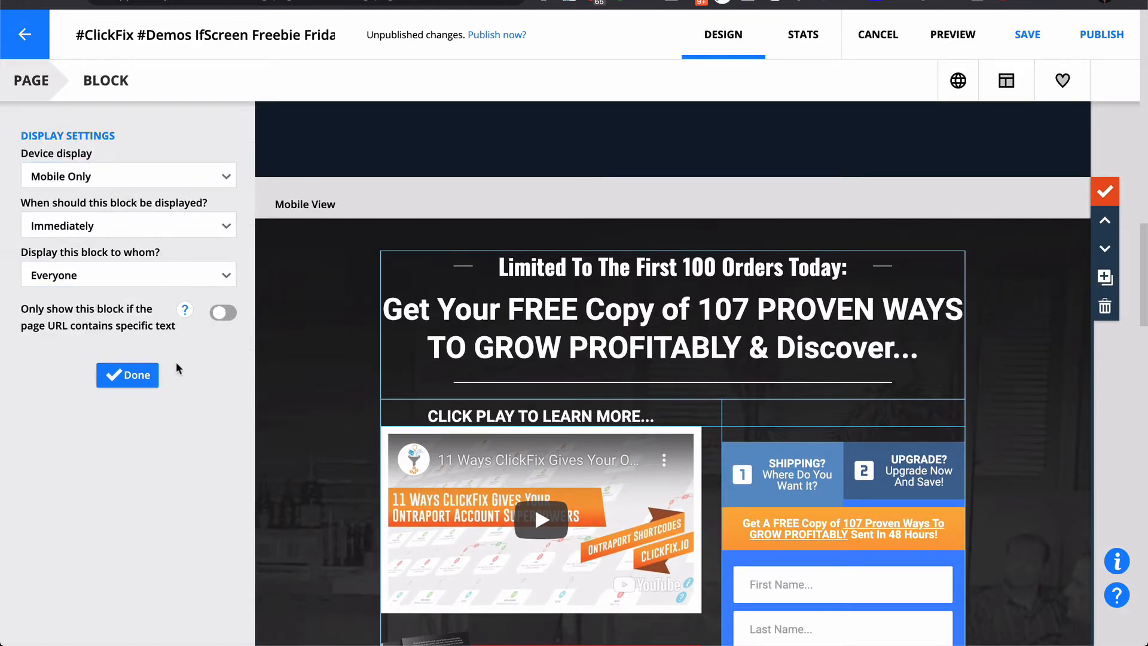
{"action": "left_click", "coordinate": [117, 375]}
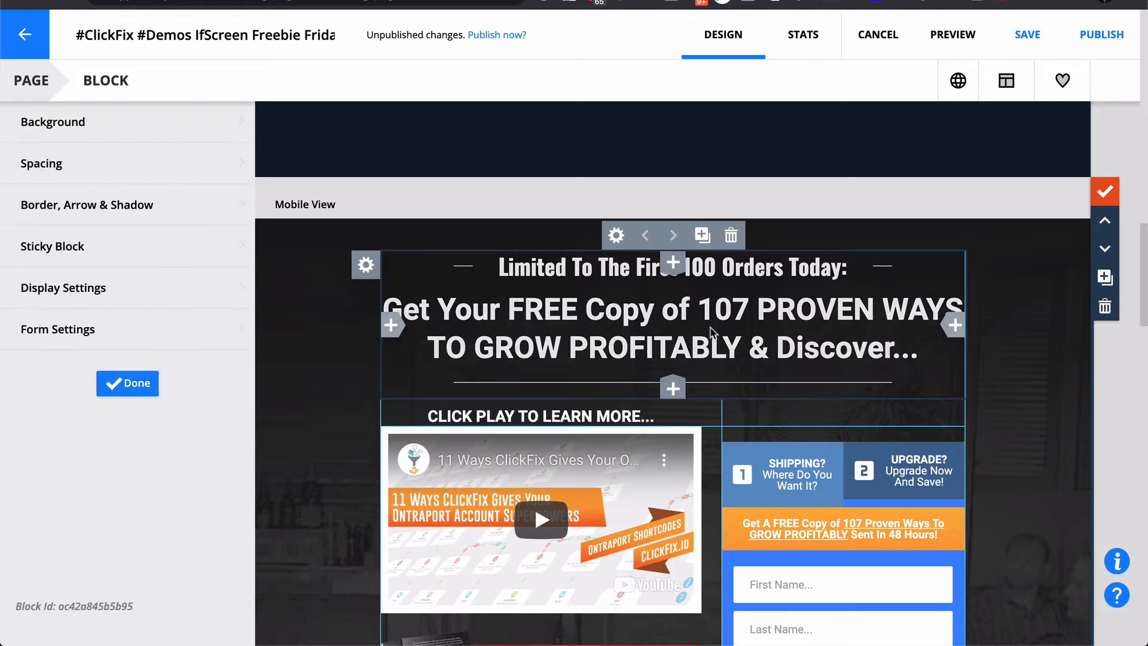
{"action": "scroll", "coordinate": [606, 333], "scroll_direction": "down", "scroll_amount": 5}
{"action": "scroll", "coordinate": [604, 332], "scroll_direction": "up", "scroll_amount": 4}
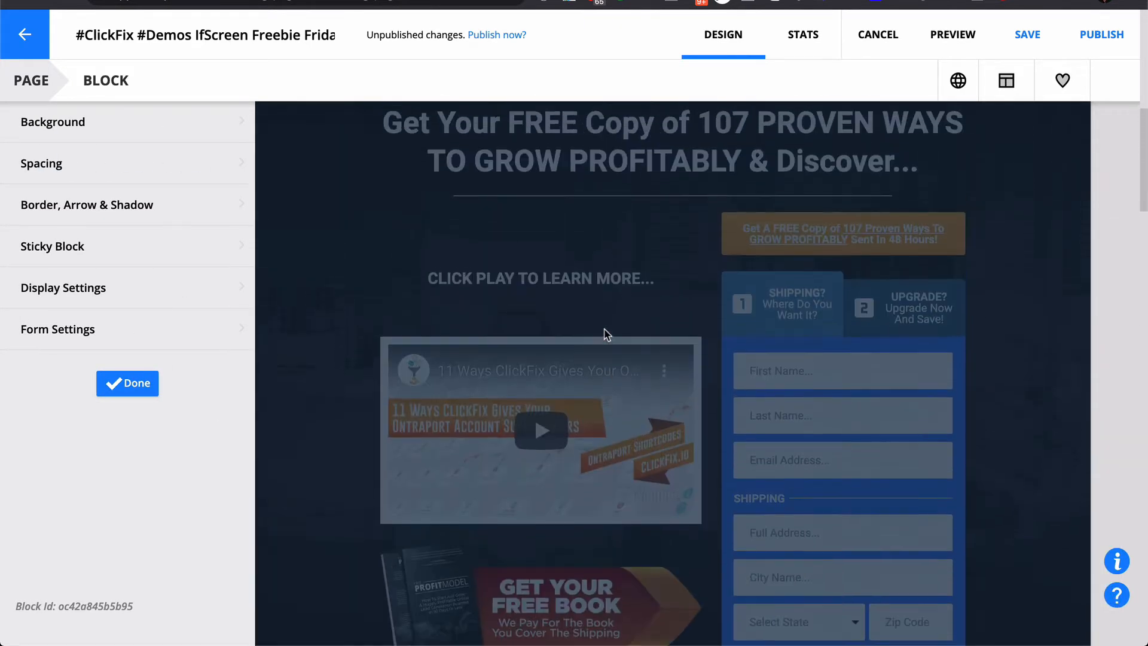
{"action": "left_click", "coordinate": [144, 387]}
Step: Inspect the row and column layout of the Desktop View block in block editing mode, and leave the mode
{"action": "scroll", "coordinate": [779, 353], "scroll_direction": "up", "scroll_amount": 1}
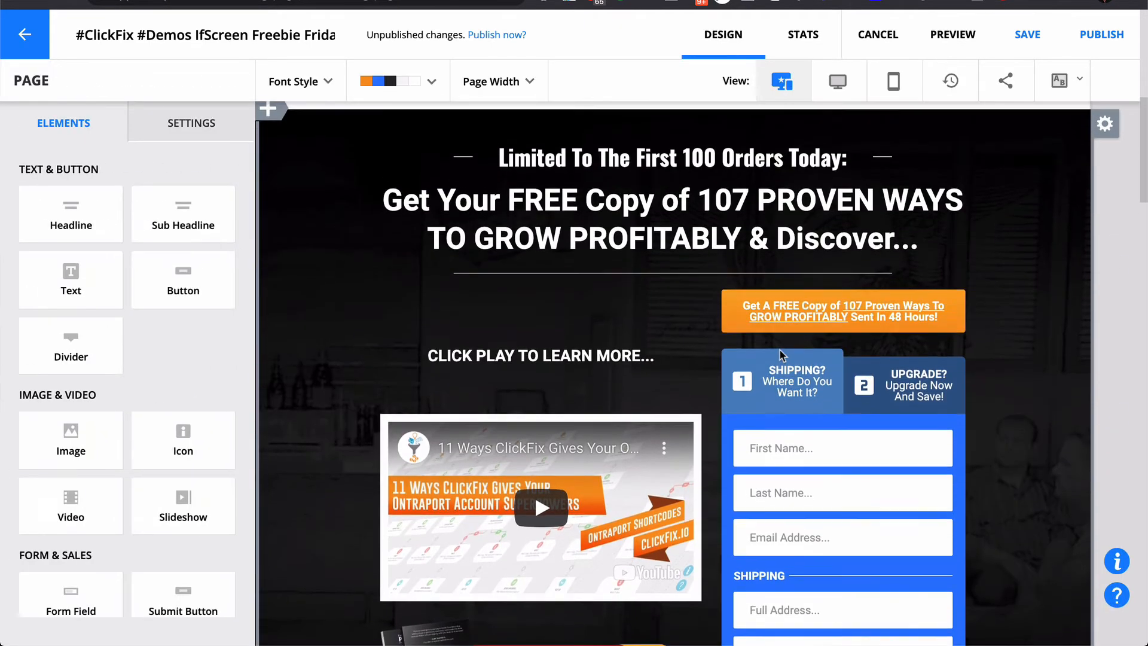
{"action": "left_click", "coordinate": [1101, 113]}
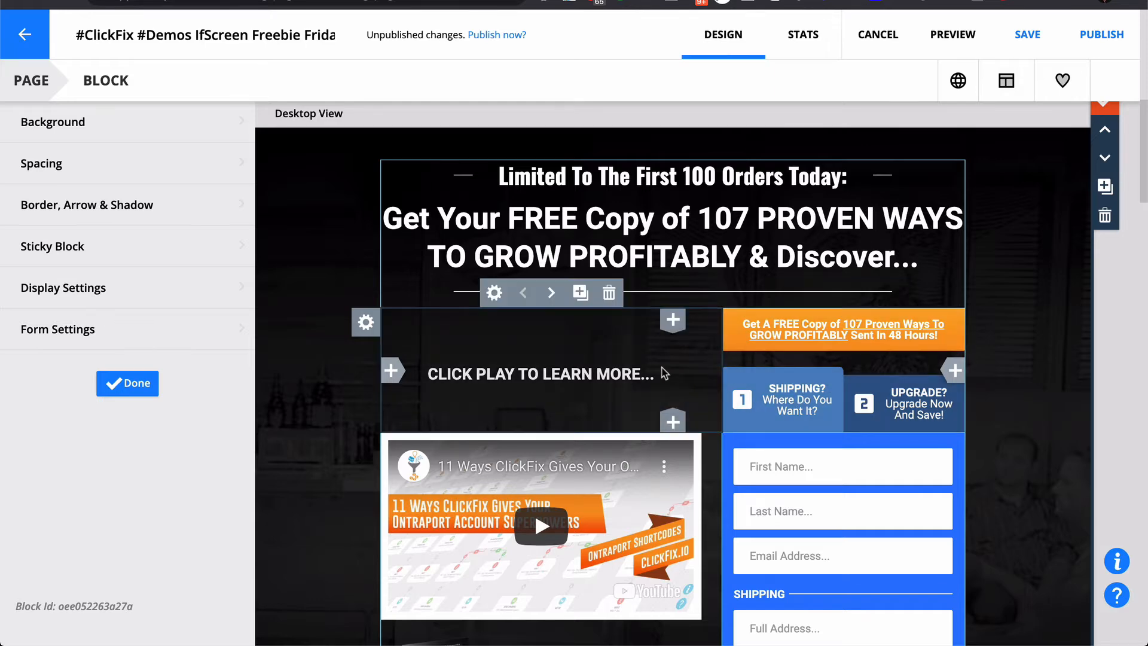
{"action": "scroll", "coordinate": [739, 379], "scroll_direction": "down", "scroll_amount": 1}
{"action": "scroll", "coordinate": [737, 375], "scroll_direction": "down", "scroll_amount": 5}
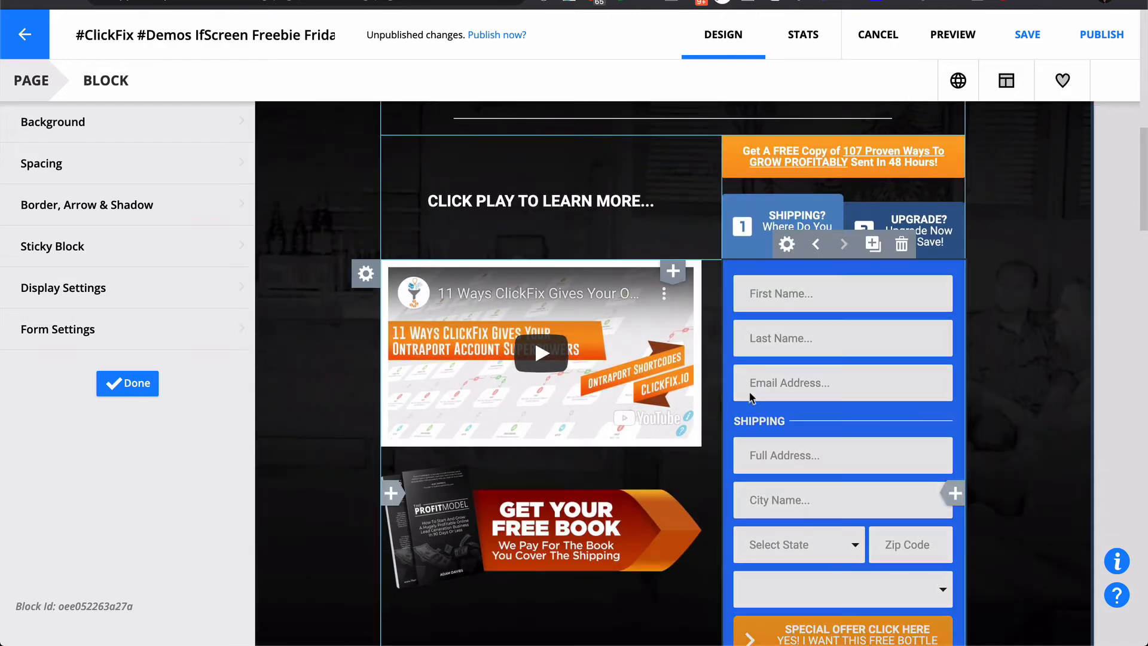
{"action": "scroll", "coordinate": [748, 382], "scroll_direction": "down", "scroll_amount": 5}
{"action": "left_click", "coordinate": [125, 383]}
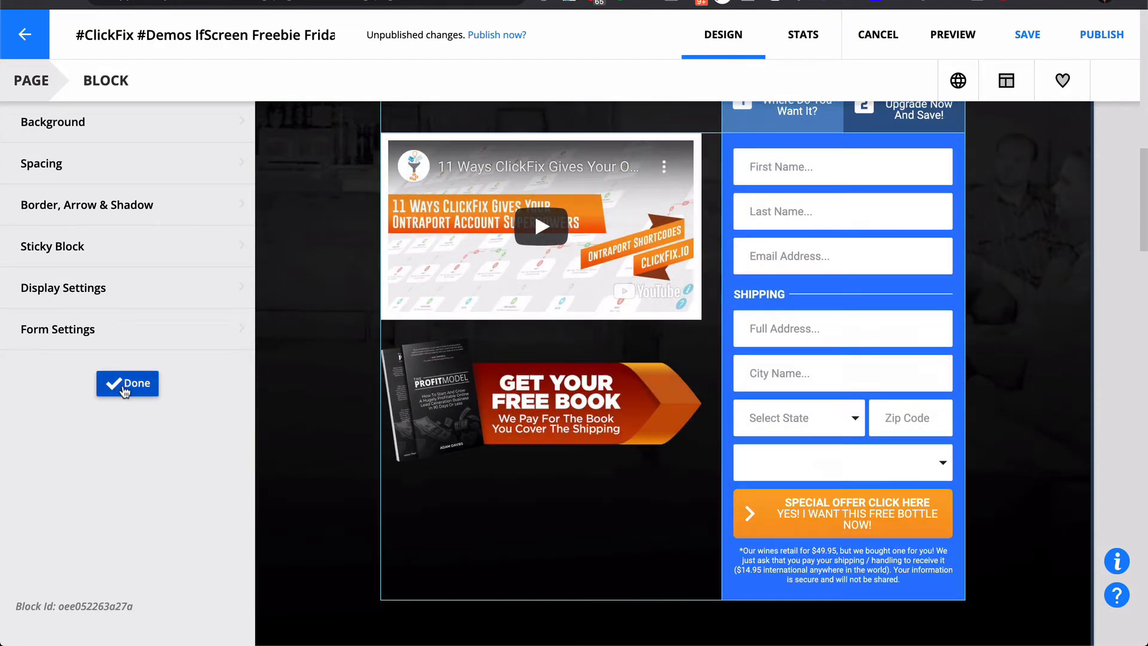
Step: Inspect the row and column layout of the Mobile View block in block editing mode, and leave the mode
{"action": "scroll", "coordinate": [533, 168], "scroll_direction": "down", "scroll_amount": 4}
{"action": "scroll", "coordinate": [1040, 297], "scroll_direction": "up", "scroll_amount": 13}
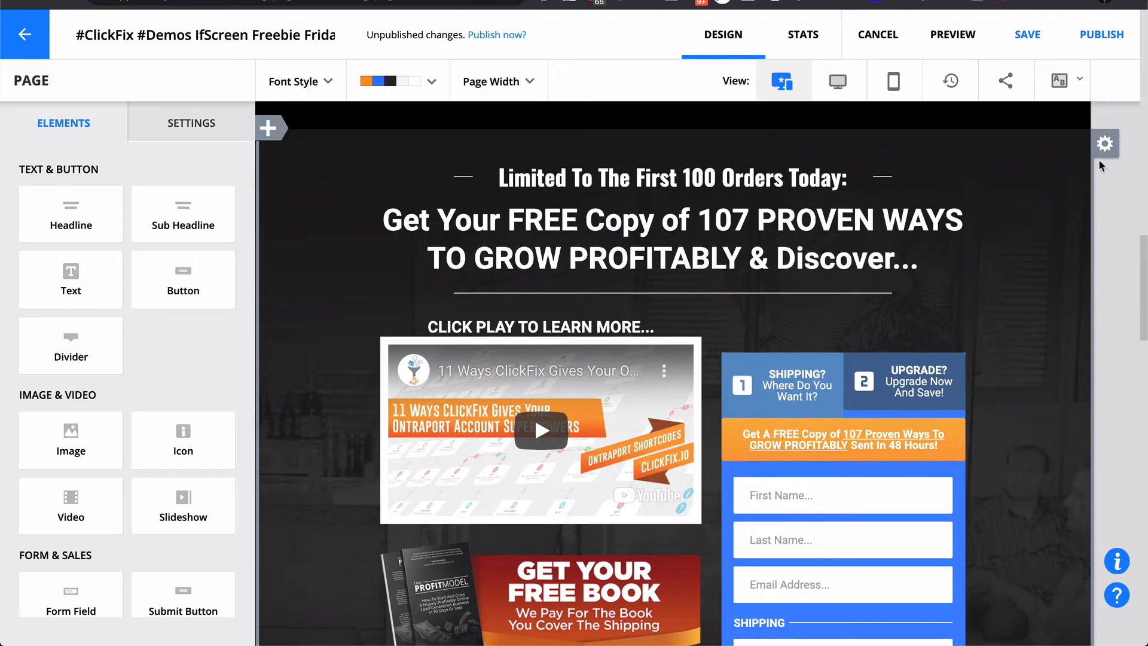
{"action": "left_click", "coordinate": [1104, 144]}
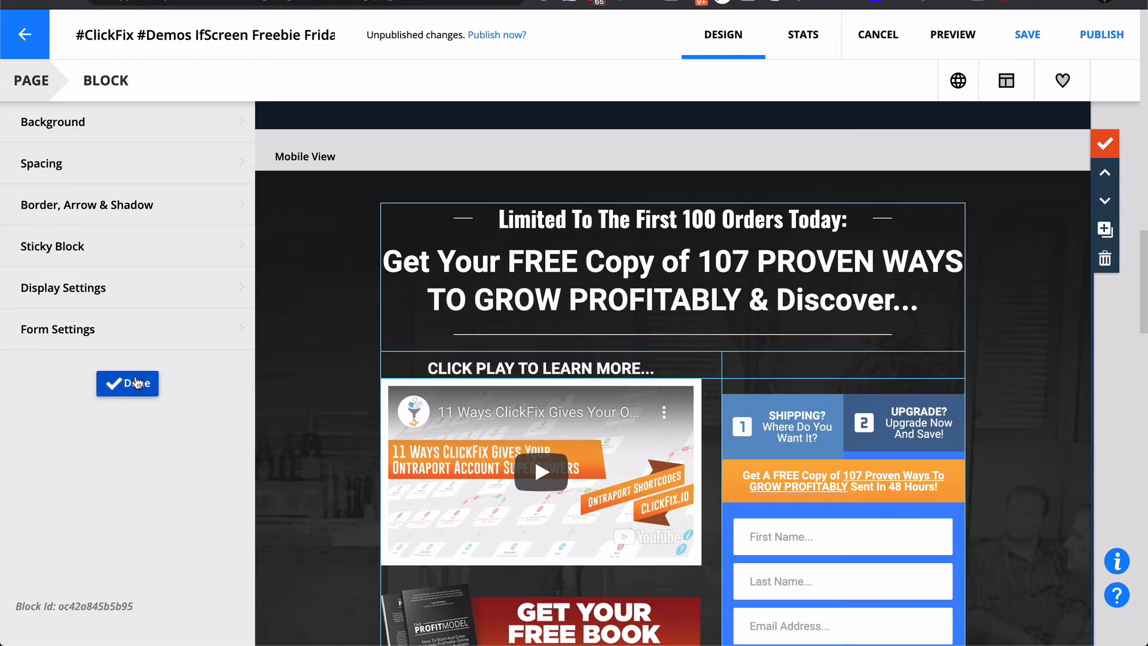
{"action": "left_click", "coordinate": [137, 382]}
Step: Compare the desktop and mobile versions of the order-form block on the page canvas
{"action": "scroll", "coordinate": [919, 290], "scroll_direction": "up", "scroll_amount": 3}
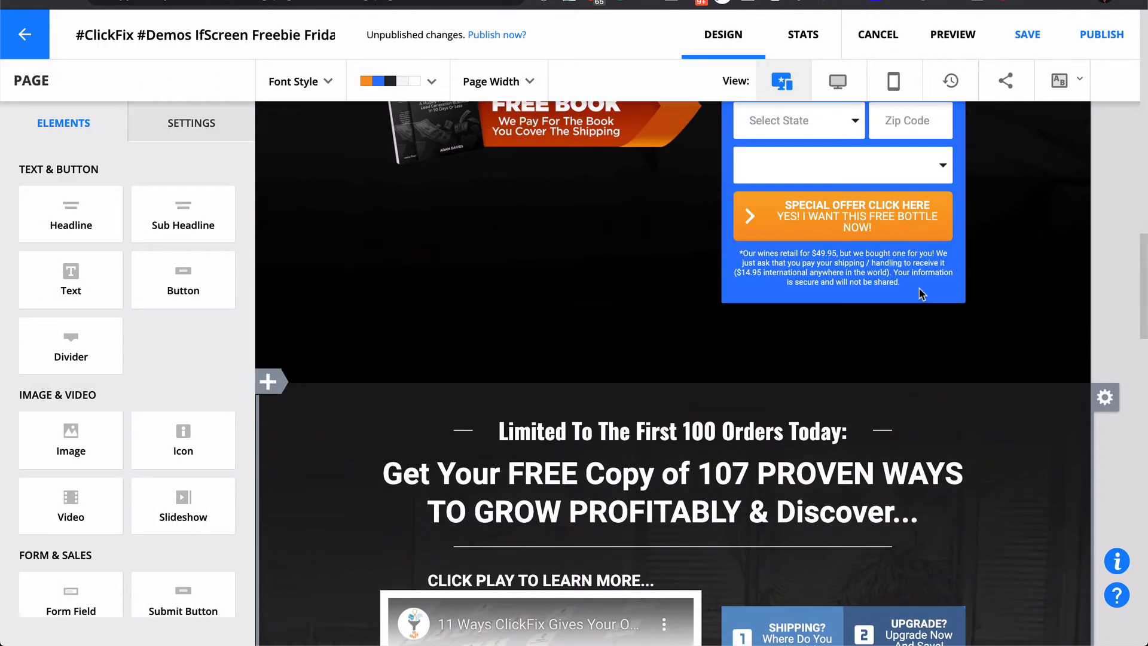
{"action": "scroll", "coordinate": [920, 293], "scroll_direction": "down", "scroll_amount": 7}
{"action": "scroll", "coordinate": [921, 293], "scroll_direction": "up", "scroll_amount": 4}
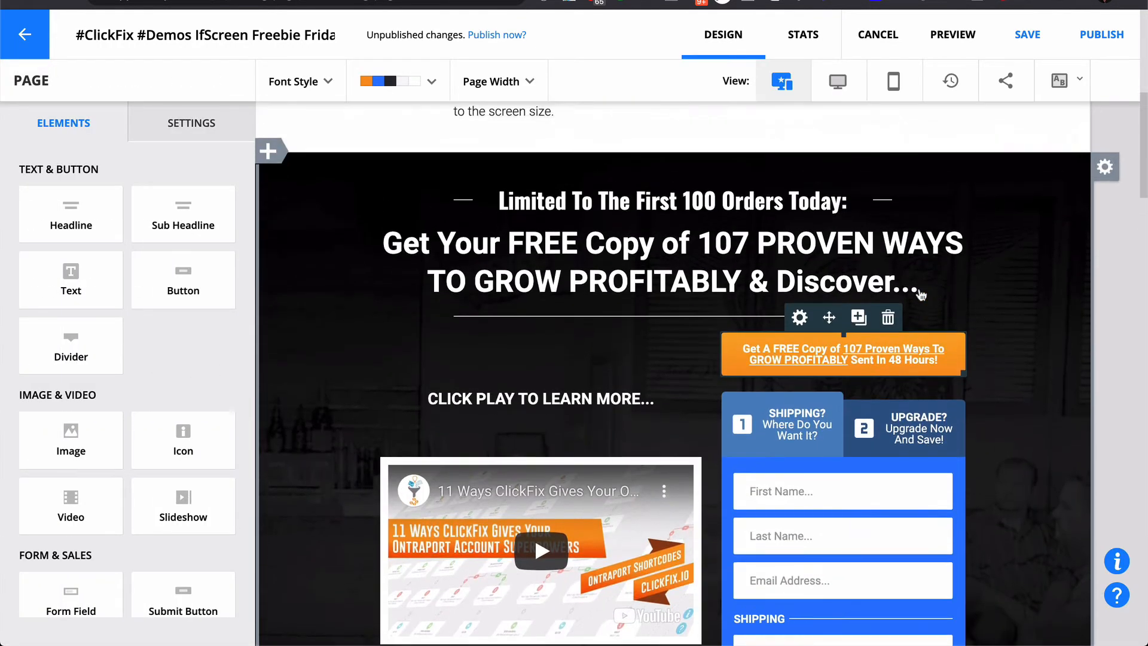
{"action": "scroll", "coordinate": [920, 294], "scroll_direction": "up", "scroll_amount": 1}
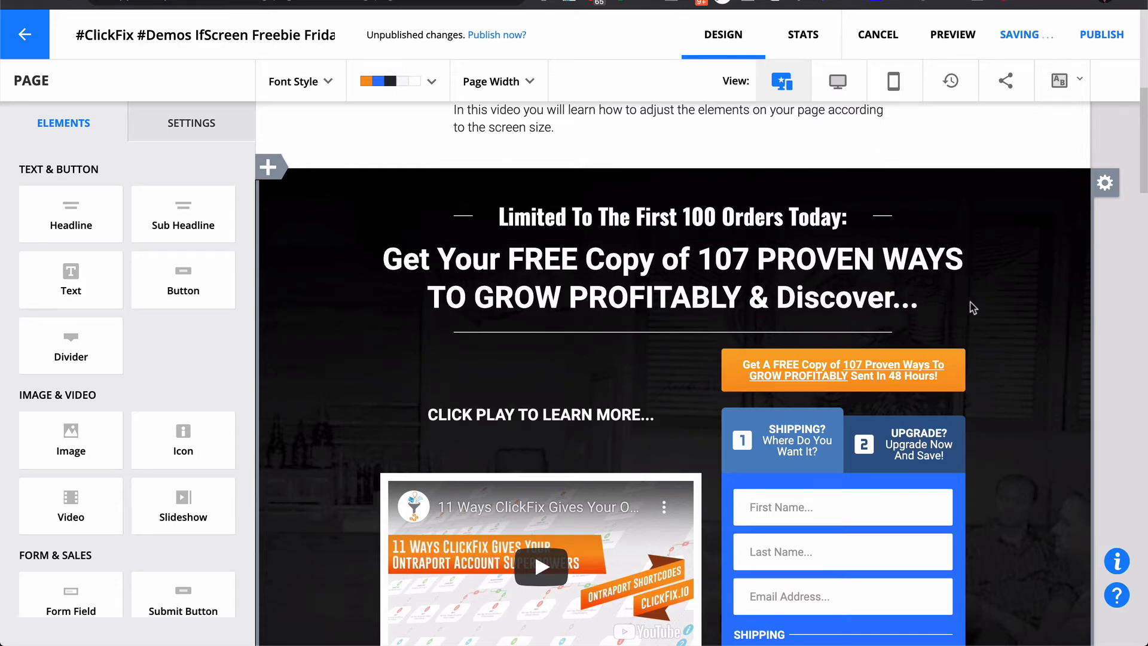
{"action": "scroll", "coordinate": [972, 308], "scroll_direction": "down", "scroll_amount": 12}
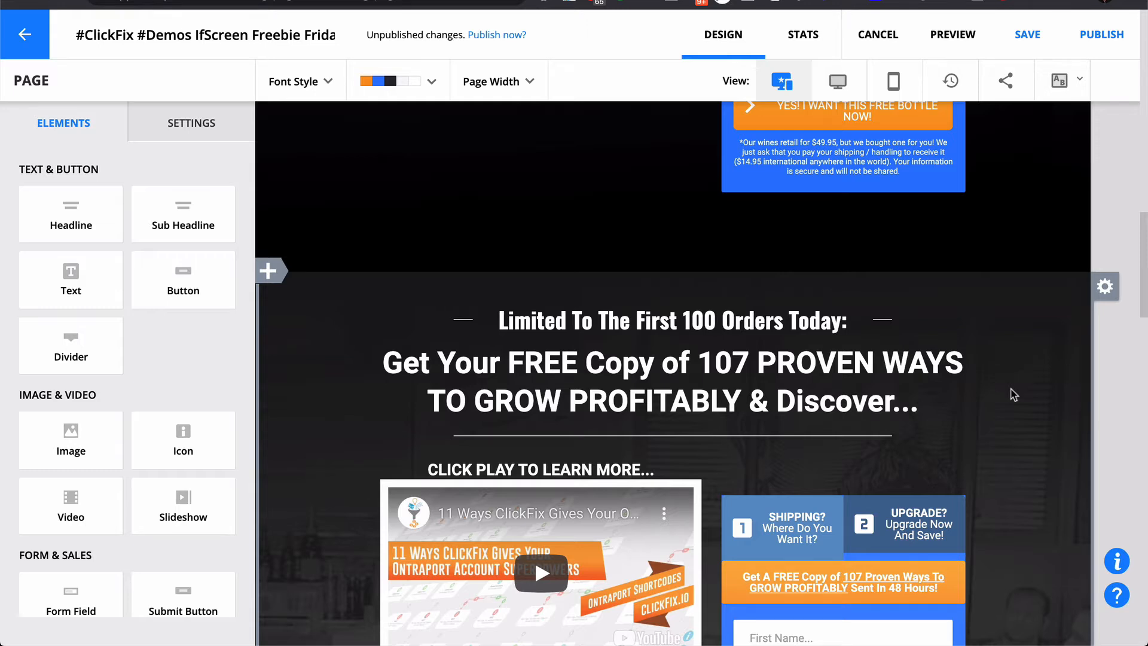
{"action": "scroll", "coordinate": [1014, 395], "scroll_direction": "up", "scroll_amount": 1}
{"action": "scroll", "coordinate": [1013, 395], "scroll_direction": "down", "scroll_amount": 1}
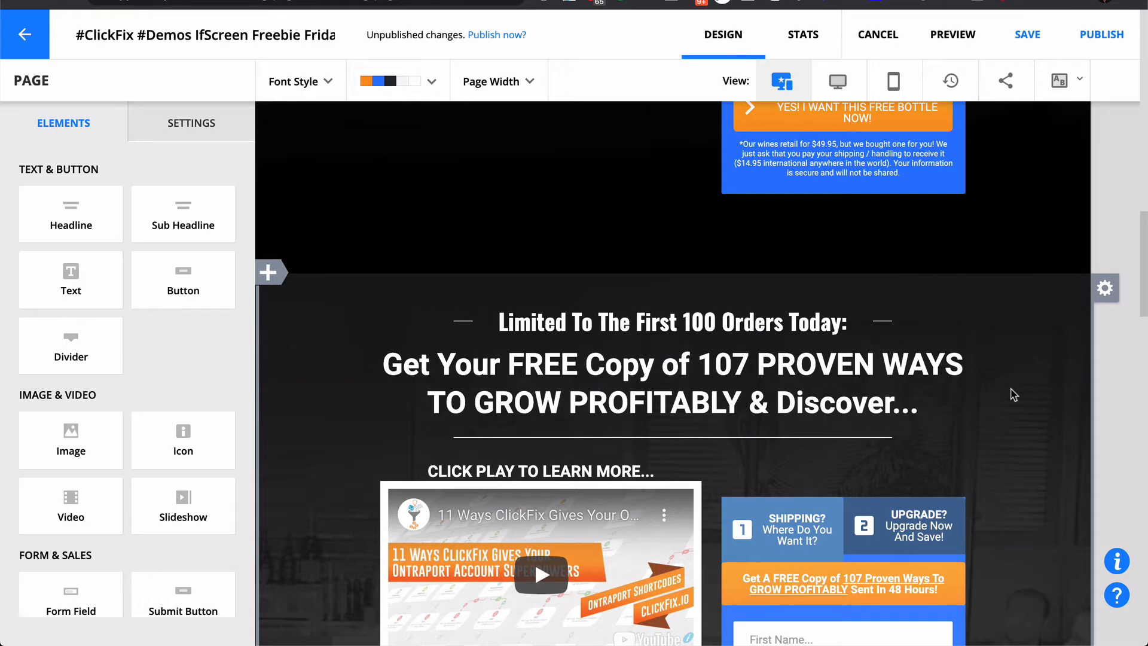
{"action": "scroll", "coordinate": [1014, 394], "scroll_direction": "up", "scroll_amount": 5}
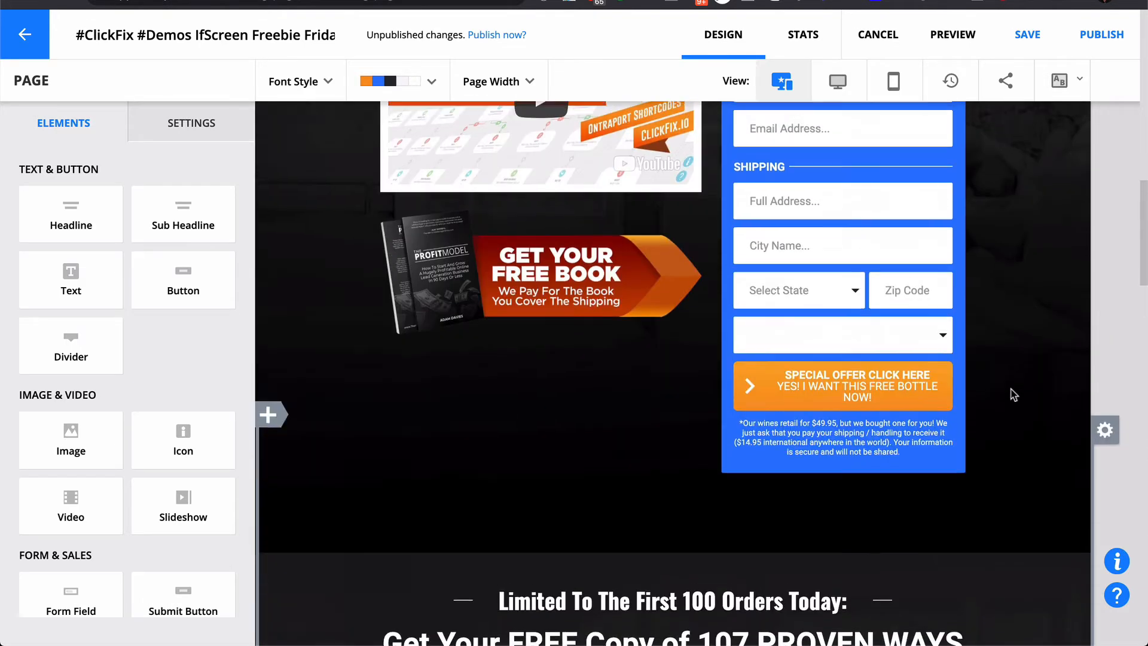
{"action": "scroll", "coordinate": [1012, 392], "scroll_direction": "down", "scroll_amount": 8}
{"action": "scroll", "coordinate": [1074, 213], "scroll_direction": "up", "scroll_amount": 2}
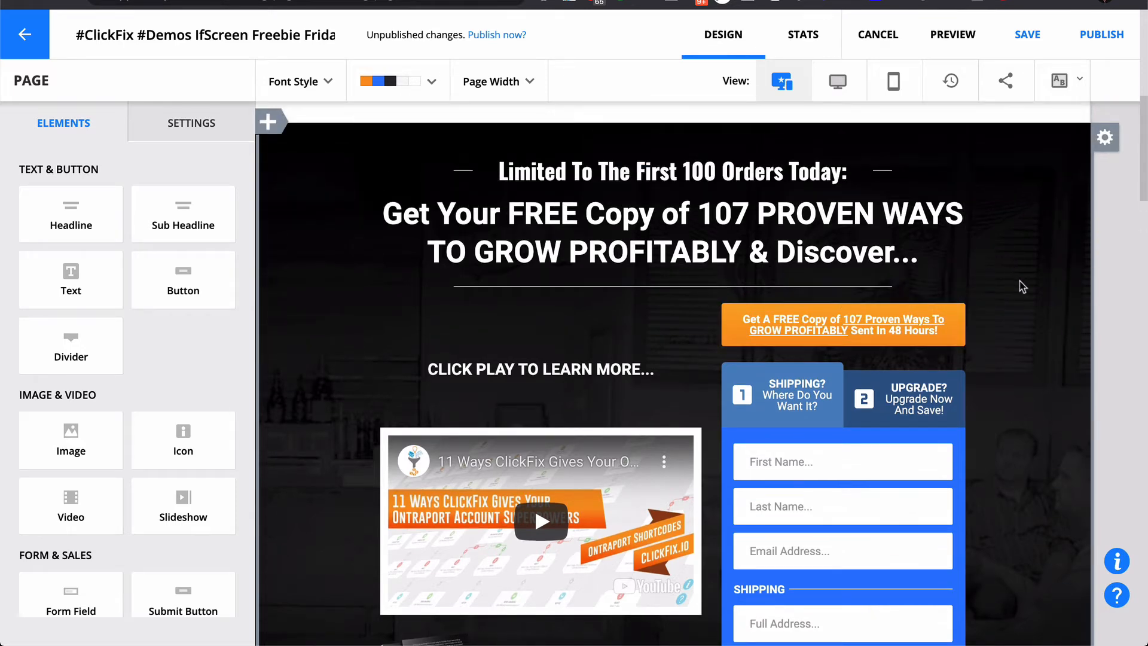
{"action": "scroll", "coordinate": [1024, 296], "scroll_direction": "down", "scroll_amount": 1}
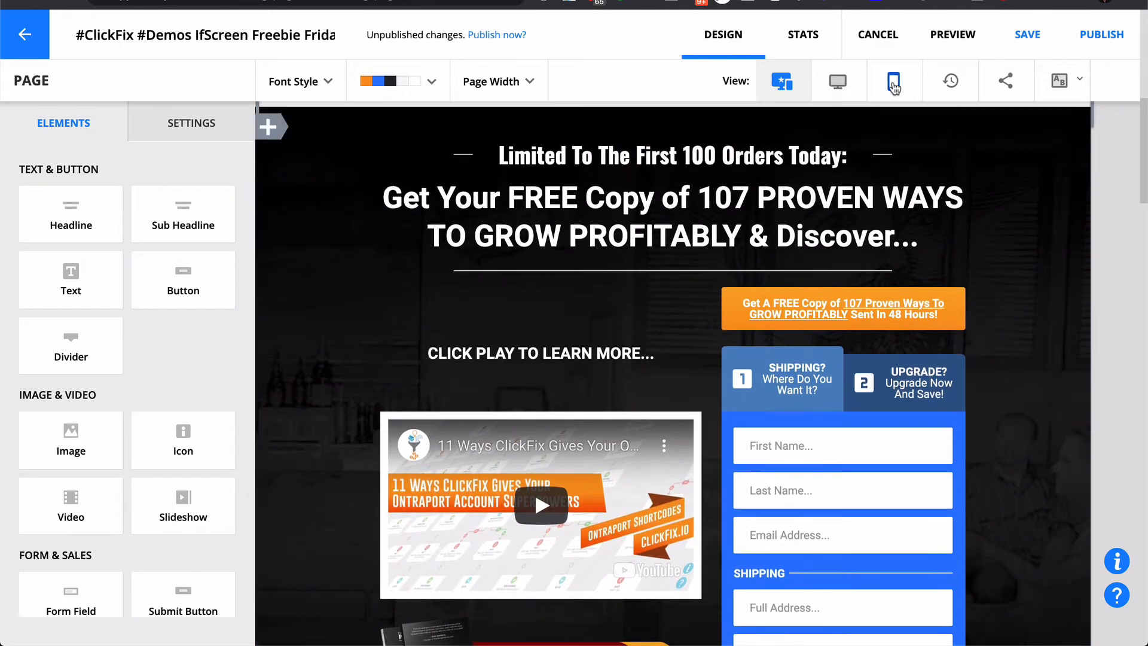
Step: Examine the order form in the editor's mobile view and return to the combined desktop and mobile view
{"action": "left_click", "coordinate": [893, 84]}
{"action": "scroll", "coordinate": [665, 303], "scroll_direction": "down", "scroll_amount": 2}
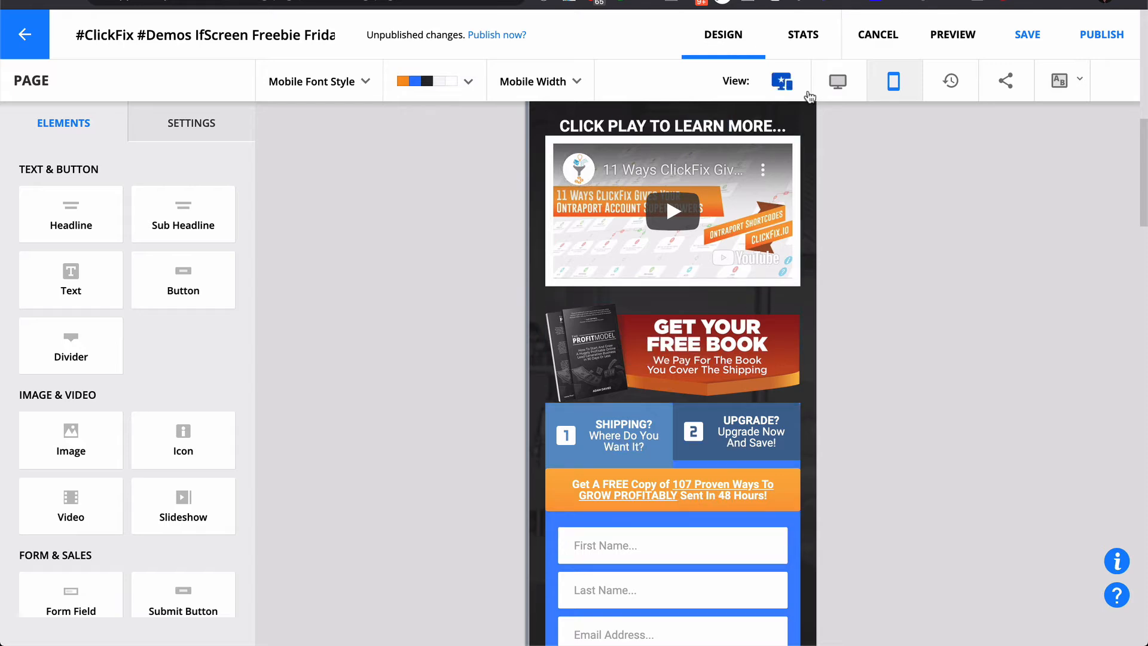
{"action": "left_click", "coordinate": [783, 82]}
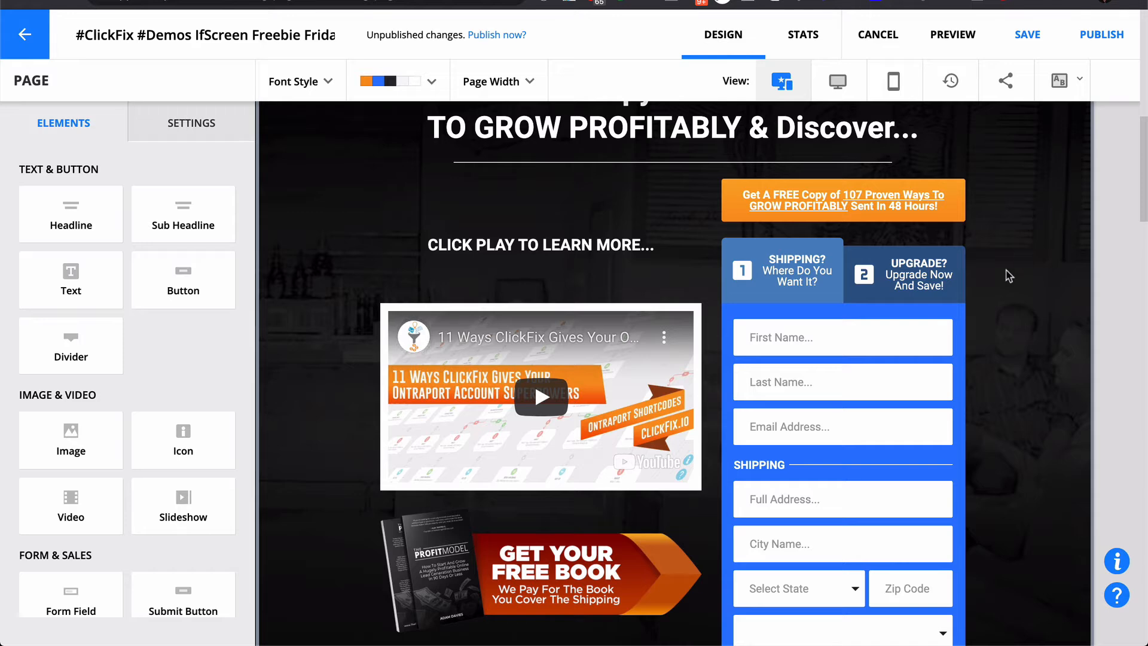
Step: Examine the order form's fields and offer button in the desktop block and the duplicated form in the mobile block
{"action": "scroll", "coordinate": [1009, 275], "scroll_direction": "down", "scroll_amount": 3}
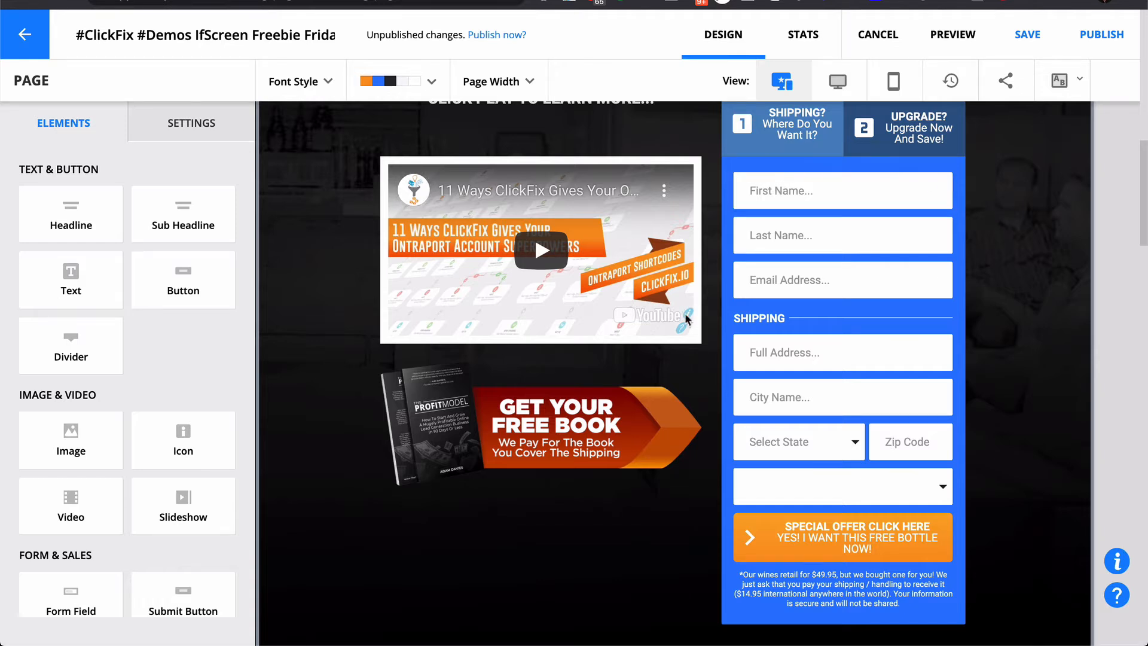
{"action": "mouse_move", "coordinate": [782, 521]}
{"action": "scroll", "coordinate": [998, 410], "scroll_direction": "down", "scroll_amount": 3}
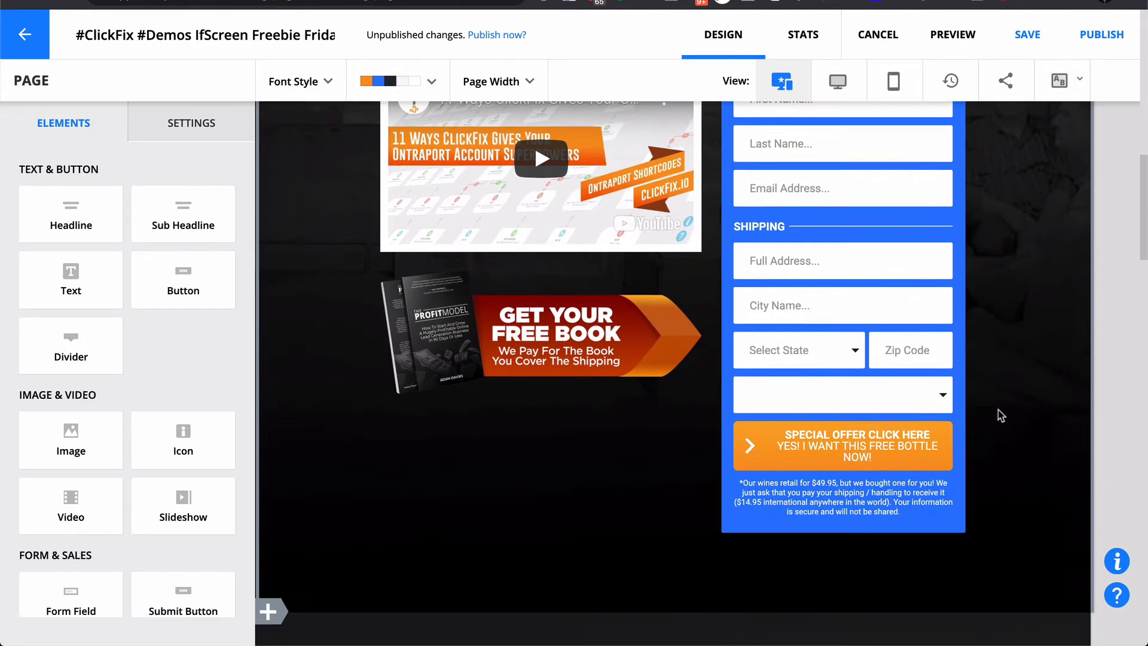
{"action": "scroll", "coordinate": [1000, 414], "scroll_direction": "down", "scroll_amount": 3}
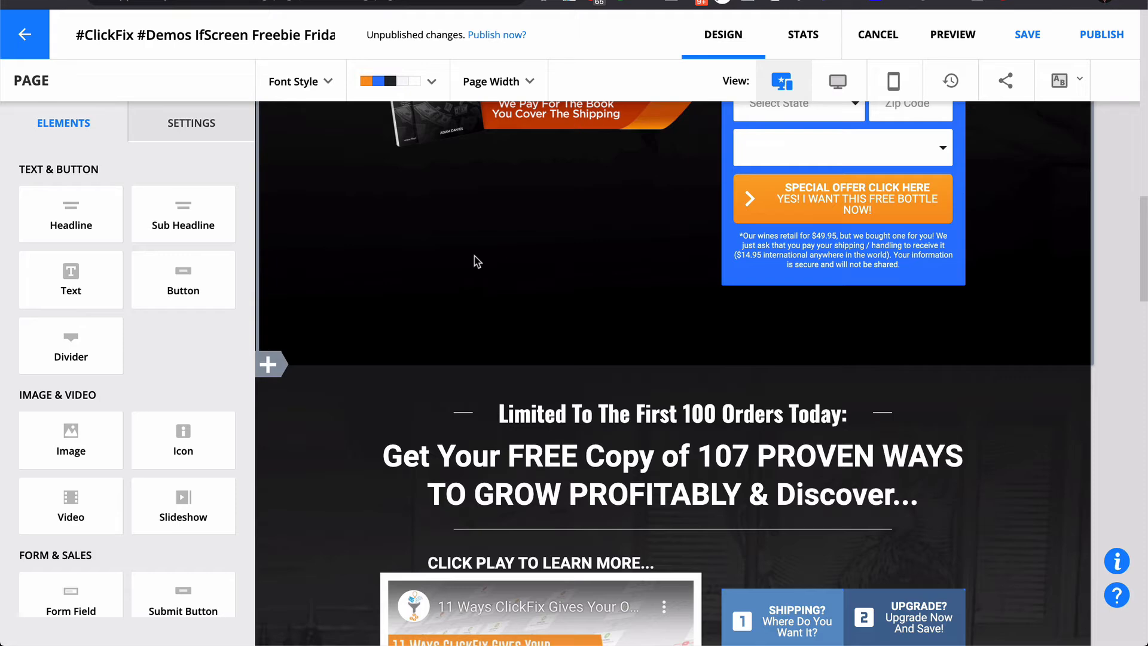
{"action": "scroll", "coordinate": [476, 261], "scroll_direction": "down", "scroll_amount": 1}
{"action": "scroll", "coordinate": [476, 262], "scroll_direction": "up", "scroll_amount": 6}
{"action": "scroll", "coordinate": [477, 261], "scroll_direction": "down", "scroll_amount": 4}
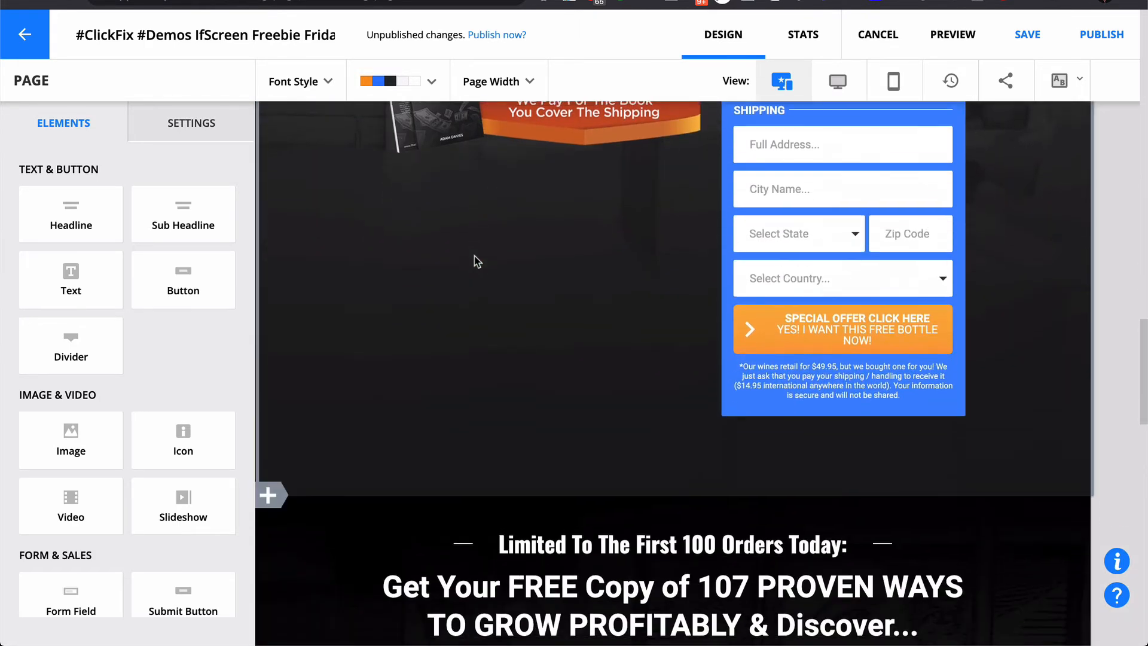
Step: Examine the second order-form block on the canvas, where the desktop and mobile step tabs and free-book images are stacked together
{"action": "scroll", "coordinate": [477, 261], "scroll_direction": "up", "scroll_amount": 1}
{"action": "scroll", "coordinate": [476, 261], "scroll_direction": "down", "scroll_amount": 9}
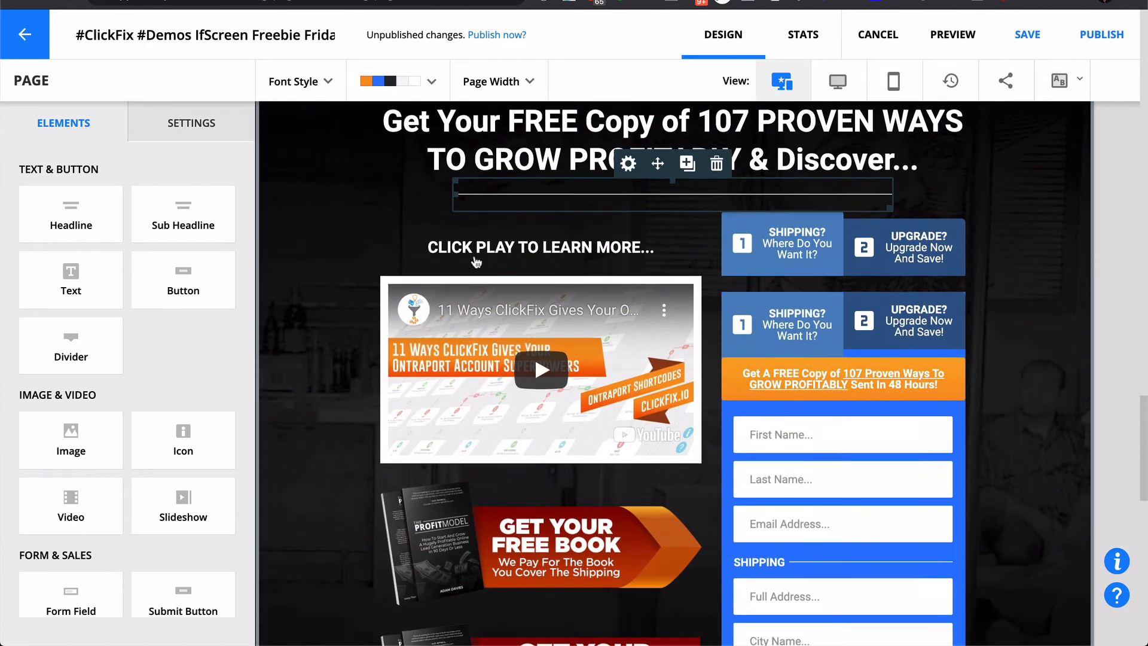
{"action": "scroll", "coordinate": [477, 261], "scroll_direction": "up", "scroll_amount": 1}
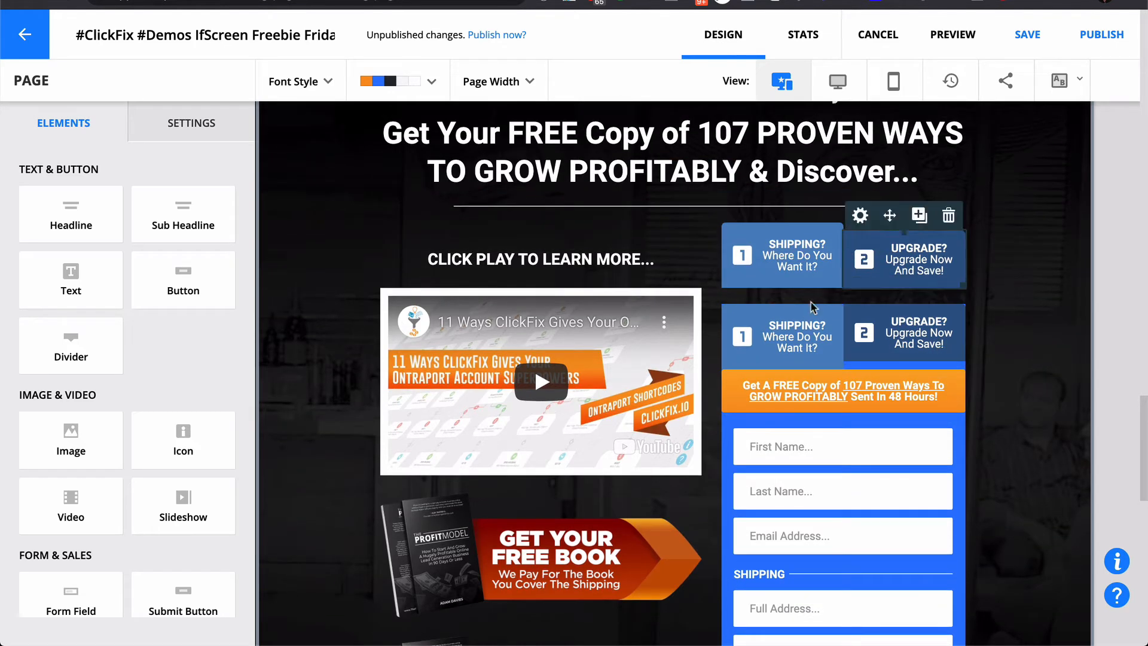
{"action": "scroll", "coordinate": [616, 346], "scroll_direction": "down", "scroll_amount": 3}
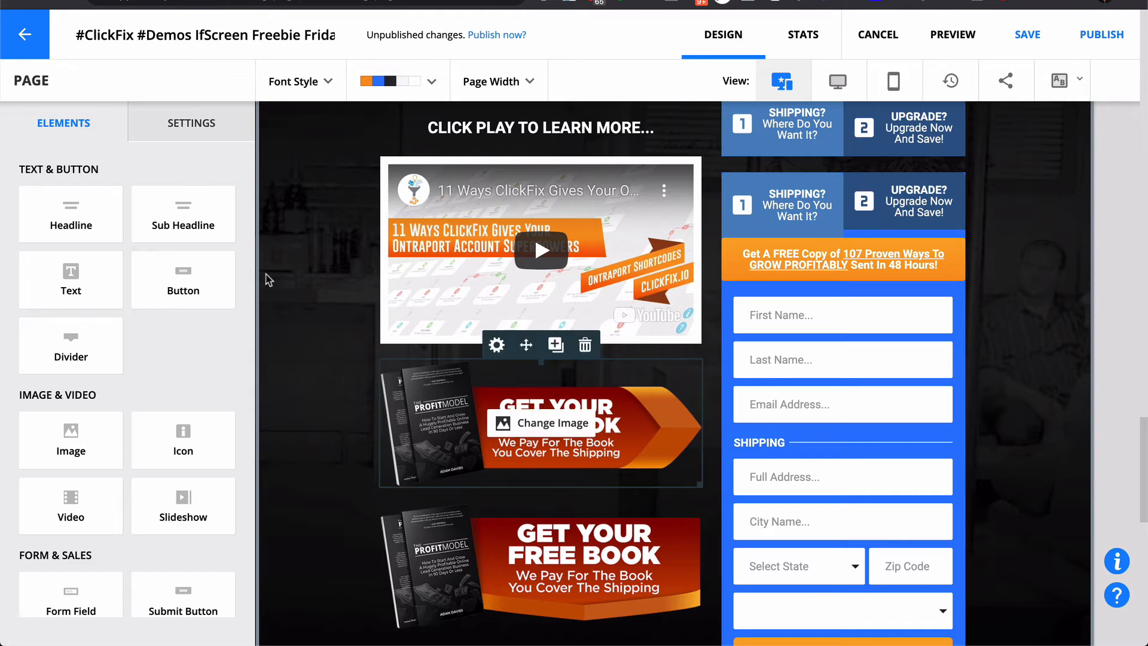
Step: Open the page's custom header code, examine the Large Monitors IfScreen rule with its hide and show element lines, and close the code
{"action": "left_click", "coordinate": [219, 129]}
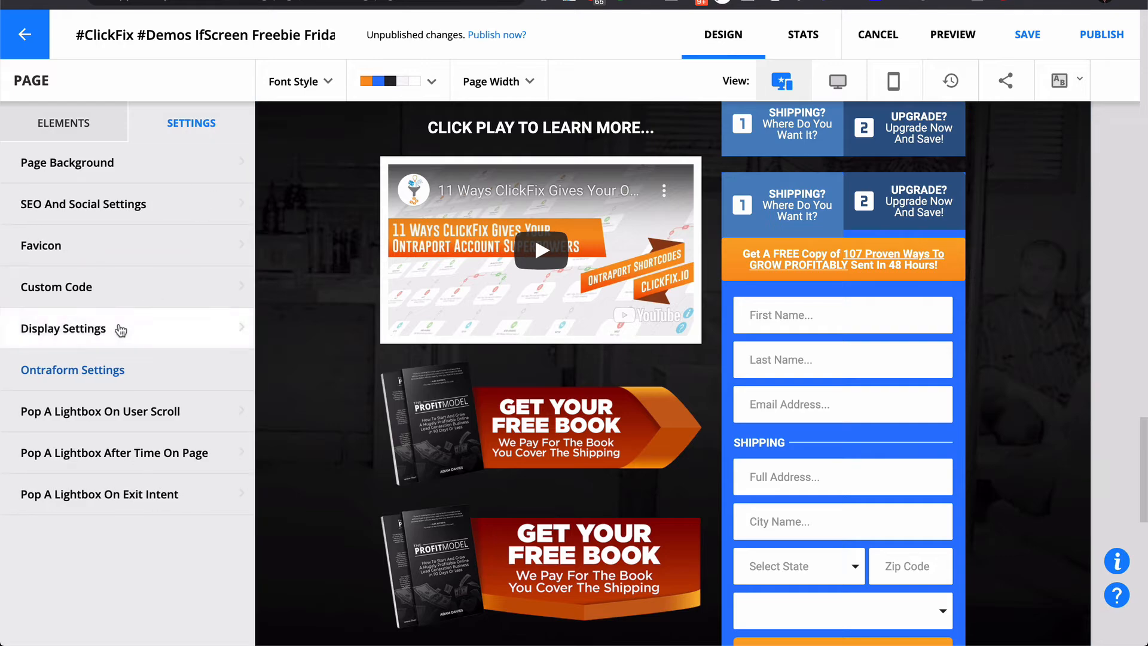
{"action": "left_click", "coordinate": [143, 287]}
{"action": "scroll", "coordinate": [592, 368], "scroll_direction": "down", "scroll_amount": 4}
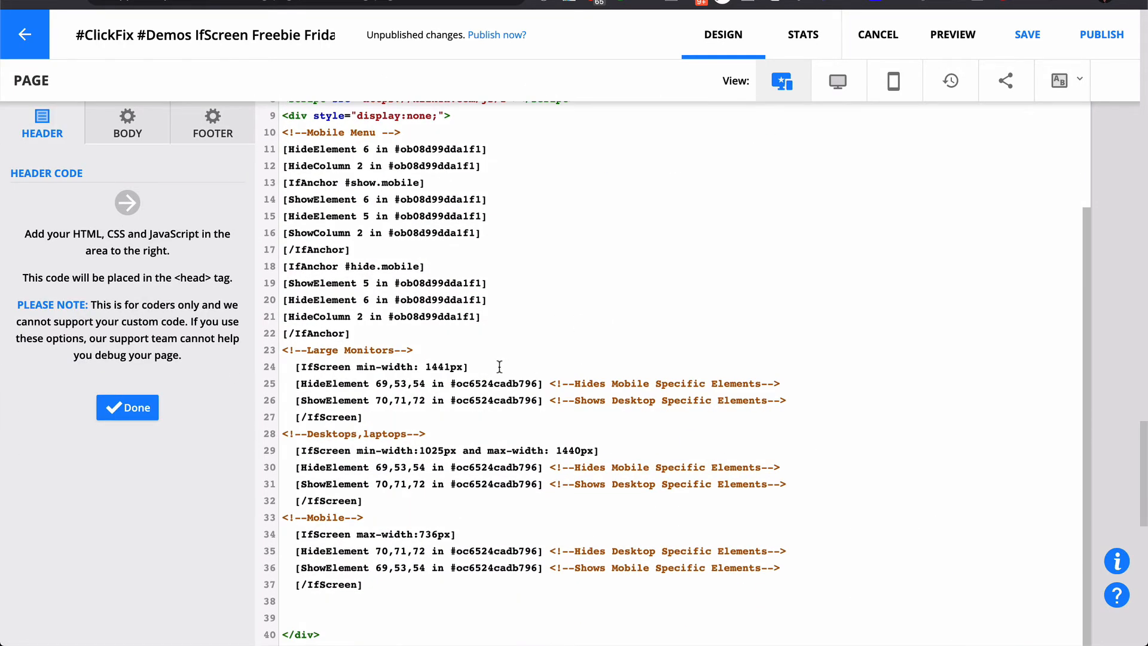
{"action": "left_click_drag", "start_coordinate": [487, 366], "coordinate": [290, 365]}
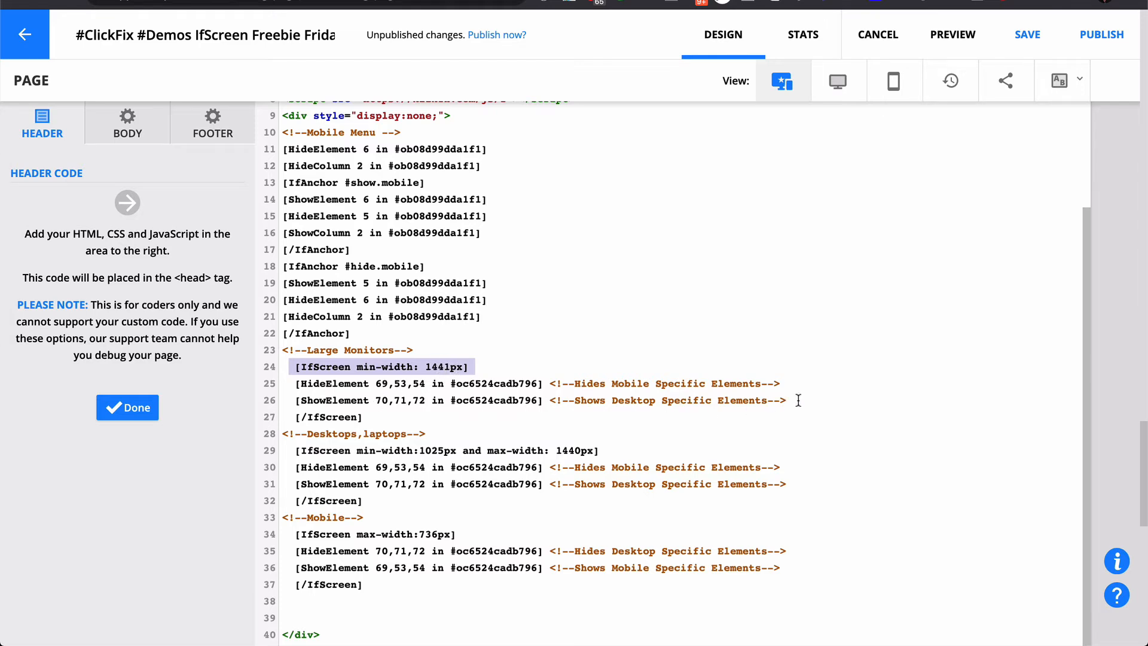
{"action": "left_click_drag", "start_coordinate": [798, 400], "coordinate": [289, 384]}
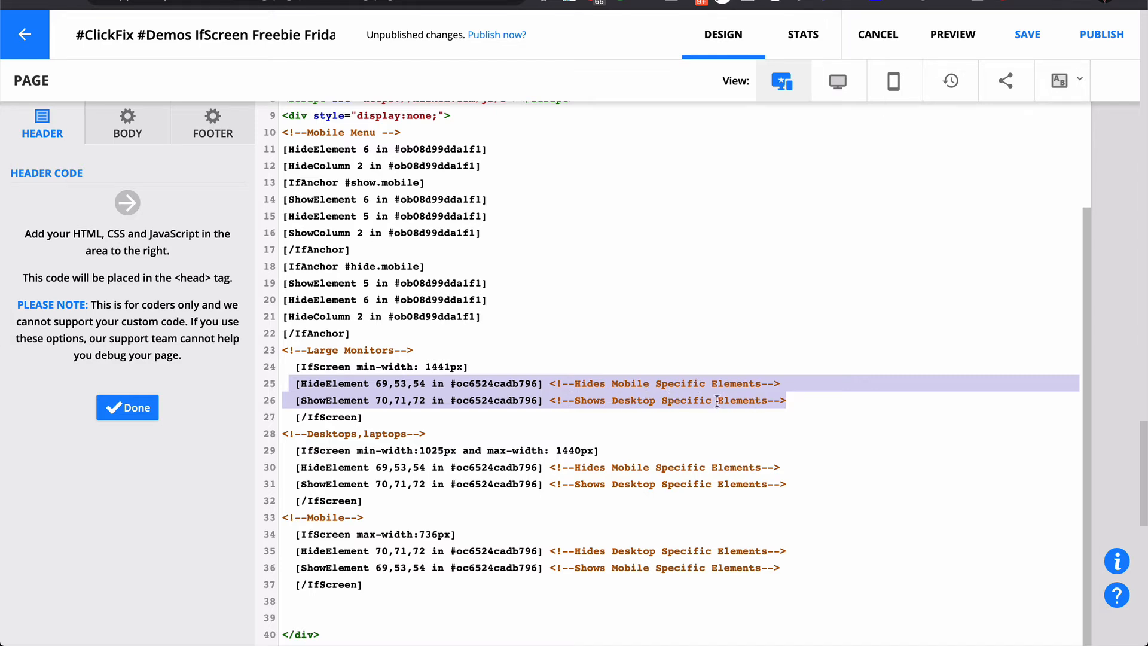
{"action": "left_click", "coordinate": [581, 427]}
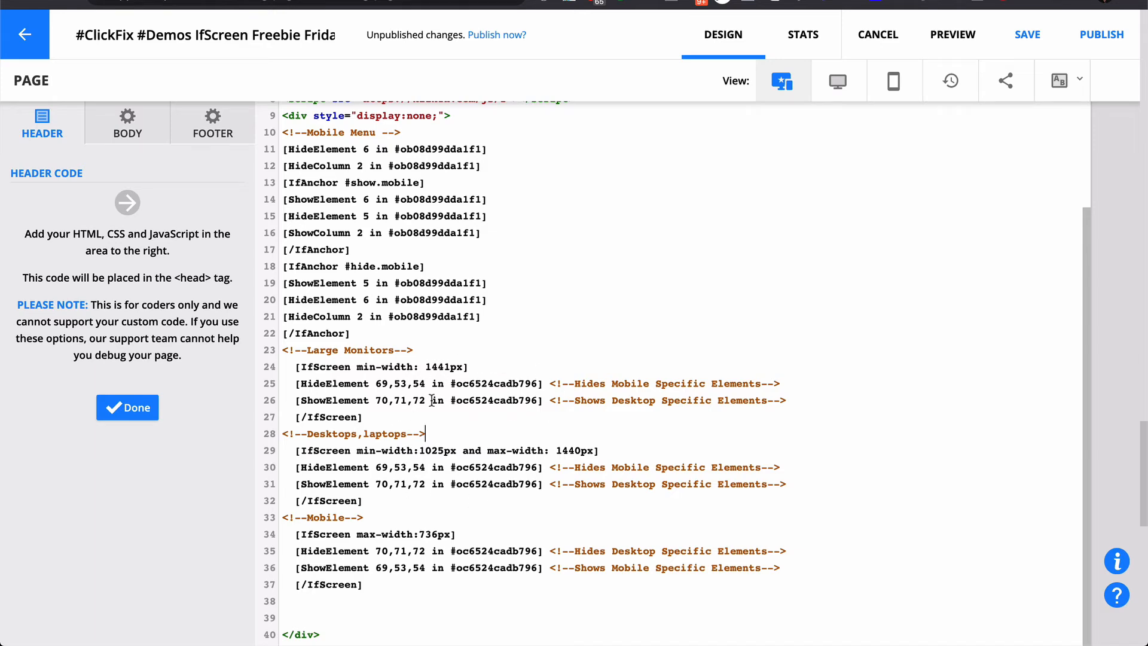
{"action": "left_click", "coordinate": [134, 408]}
Step: Reopen the custom header code, review the IfScreen rules for desktops and mobile, and return to the page settings
{"action": "scroll", "coordinate": [533, 207], "scroll_direction": "up", "scroll_amount": 1}
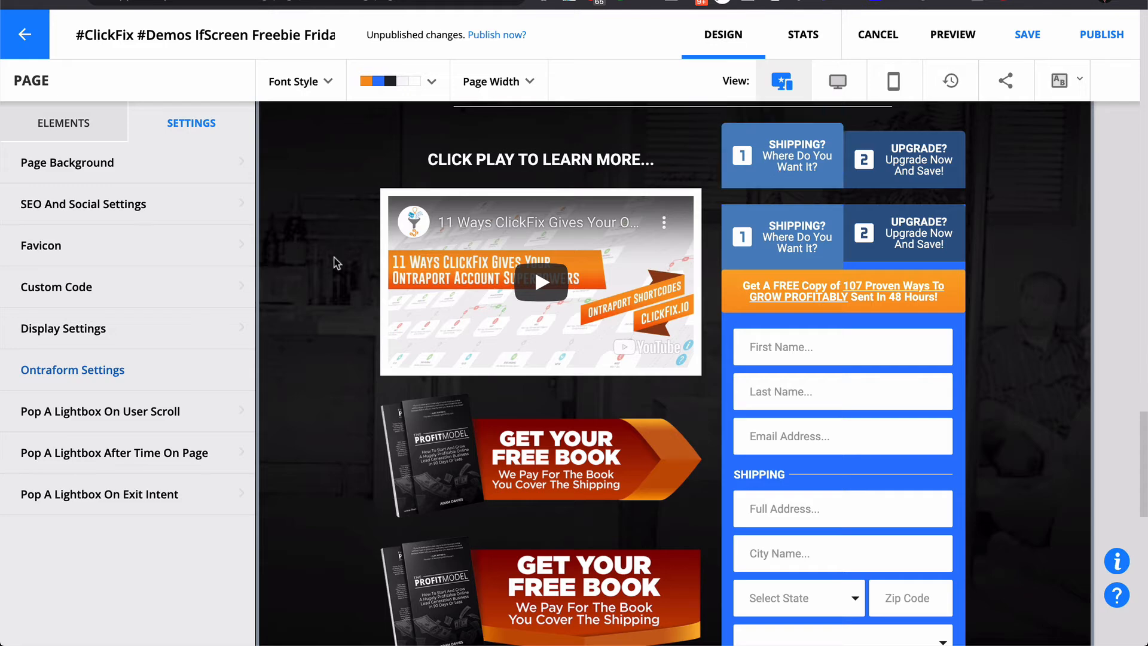
{"action": "left_click", "coordinate": [179, 288]}
{"action": "scroll", "coordinate": [622, 466], "scroll_direction": "down", "scroll_amount": 2}
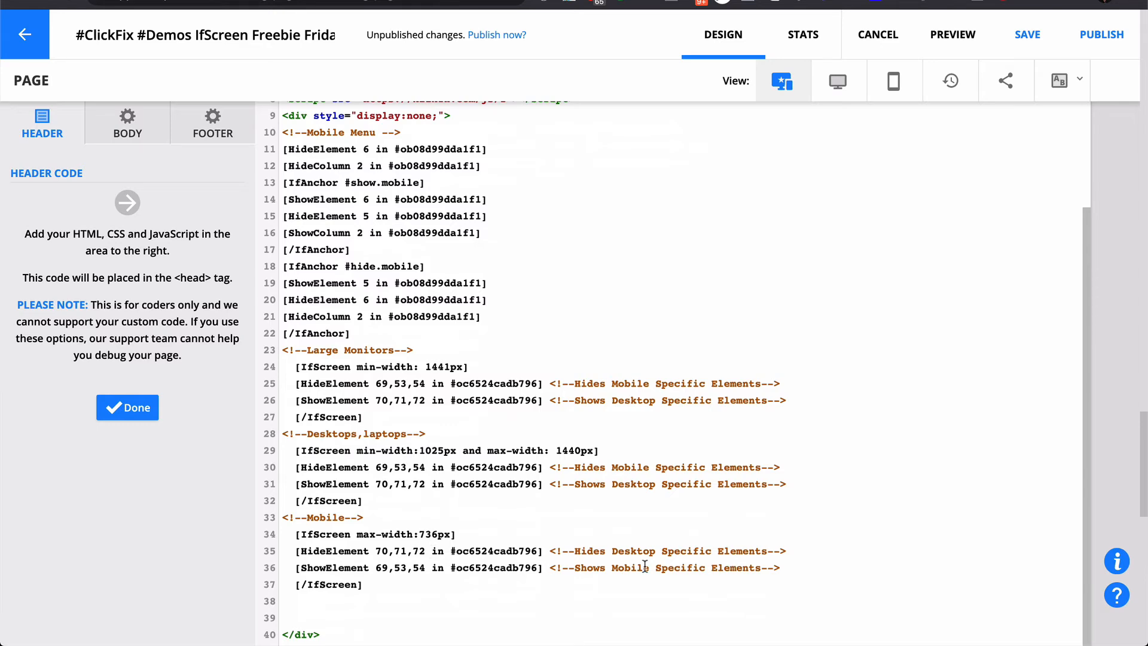
{"action": "left_click", "coordinate": [108, 411]}
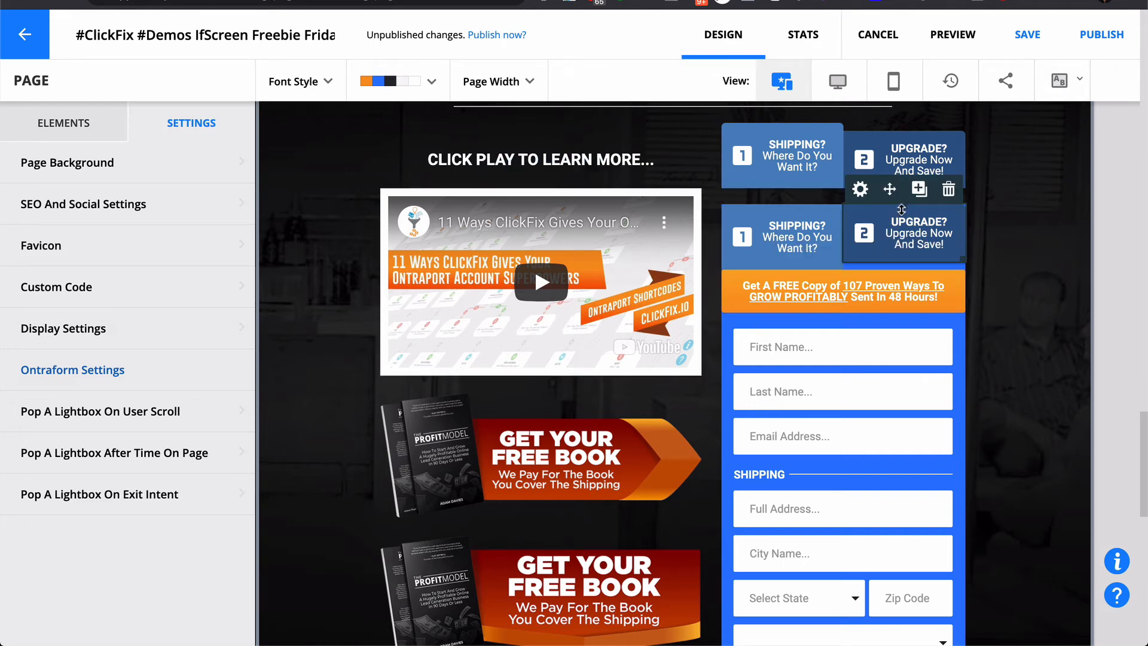
Step: Move the lower Upgrade tab of the second block slightly down, and save and publish the page
{"action": "left_click_drag", "start_coordinate": [902, 209], "coordinate": [903, 217]}
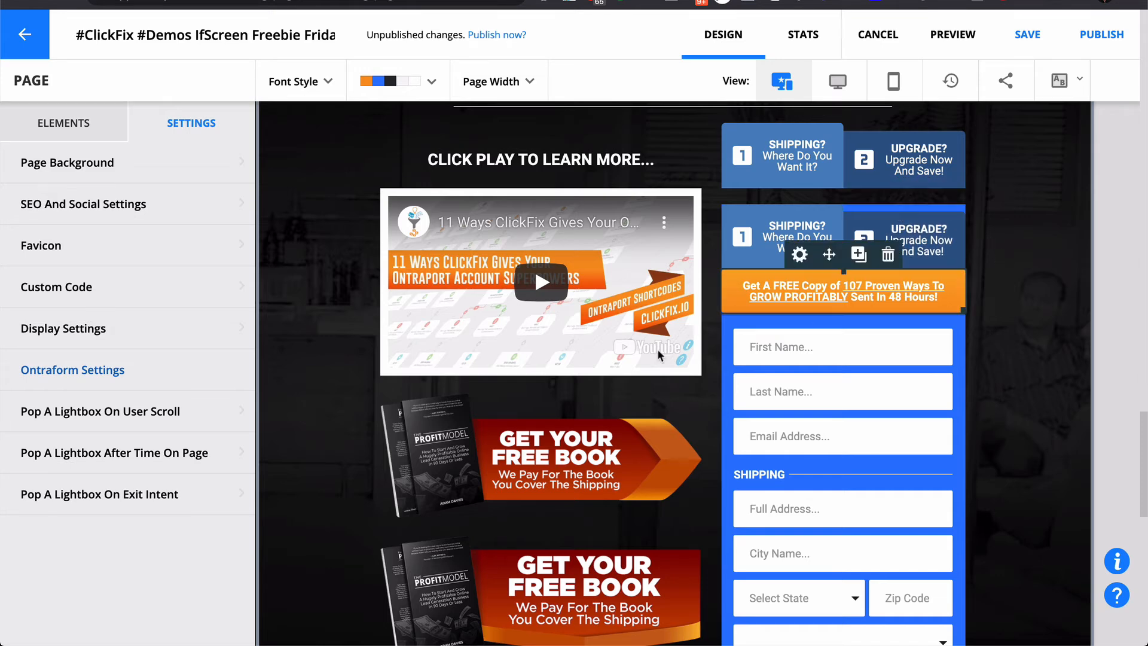
{"action": "left_click", "coordinate": [676, 404]}
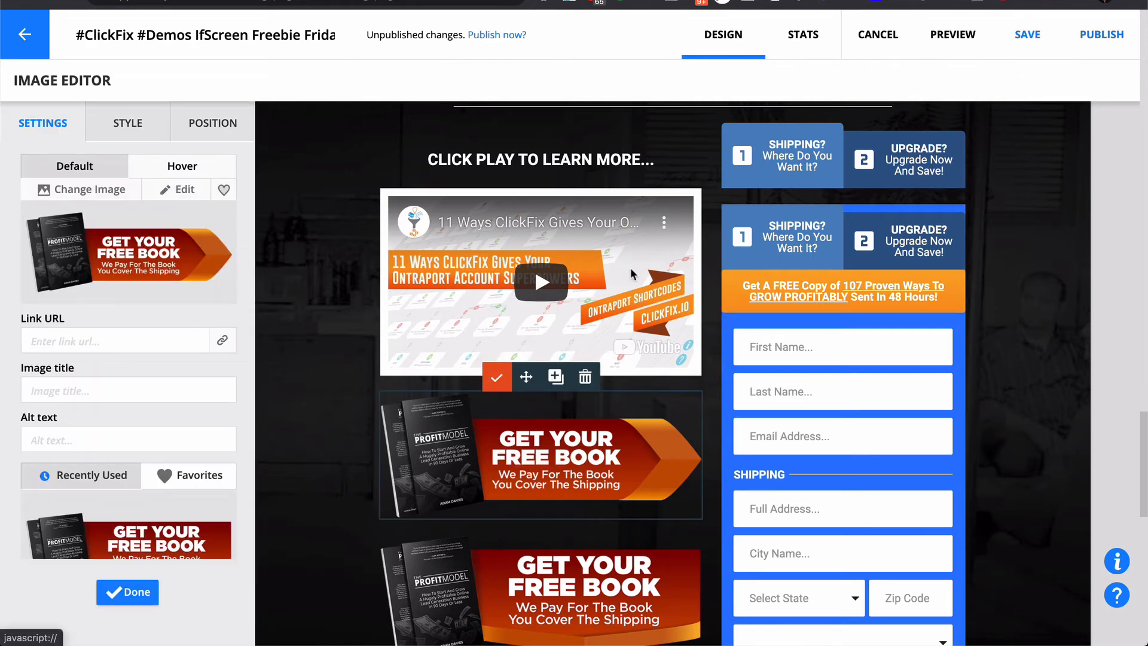
{"action": "left_click", "coordinate": [1103, 37]}
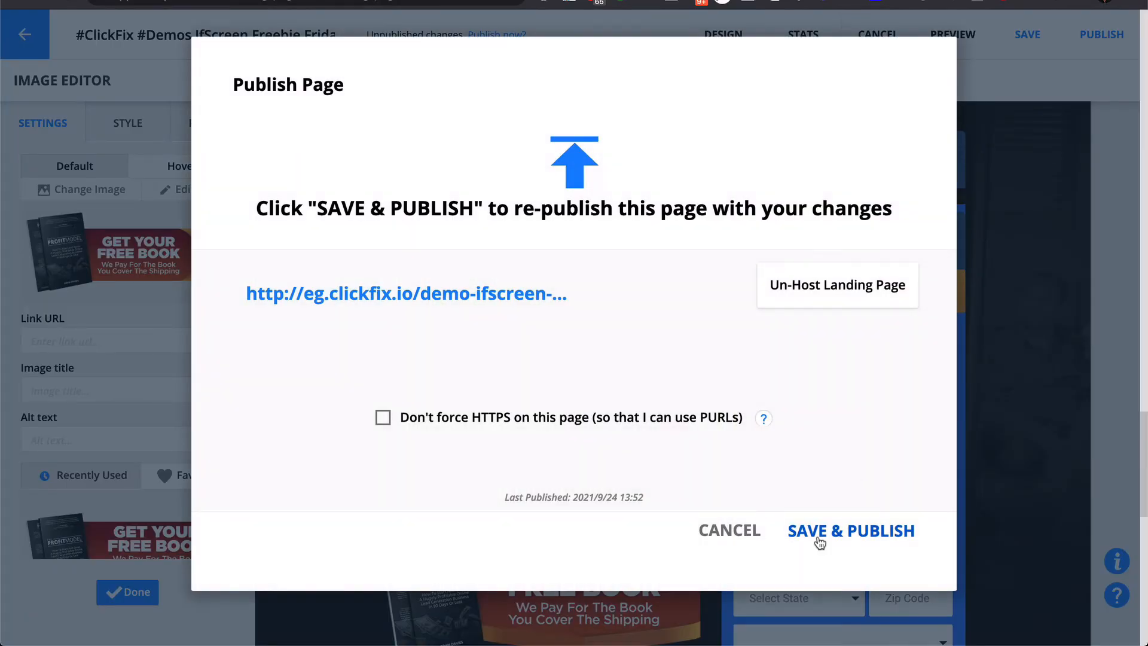
{"action": "left_click", "coordinate": [818, 542]}
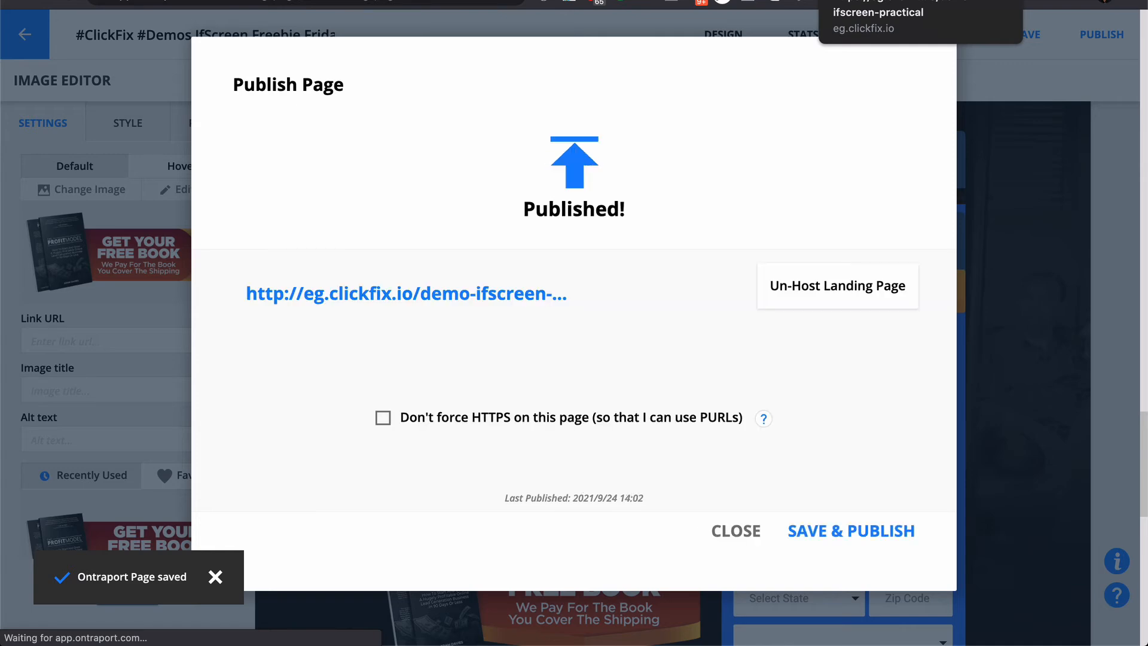
Step: Switch to the published page's browser tab, inspect its order form in the iPhone X device view, and return to the desktop view
{"action": "left_click", "coordinate": [866, 0]}
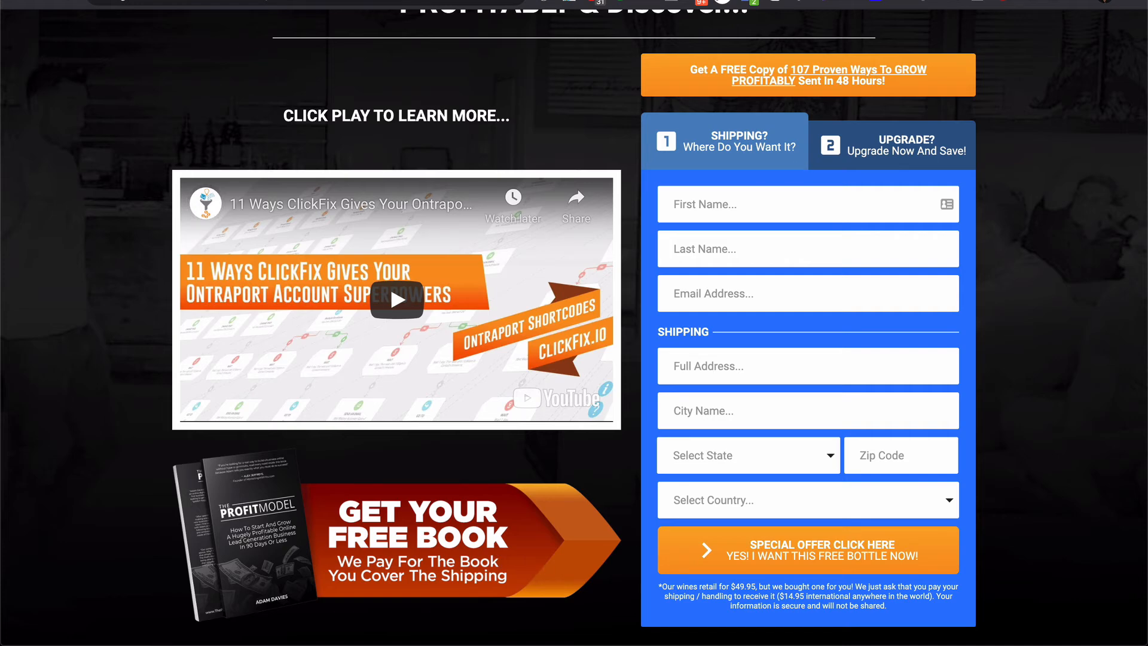
{"action": "key", "text": "super+shift+m"}
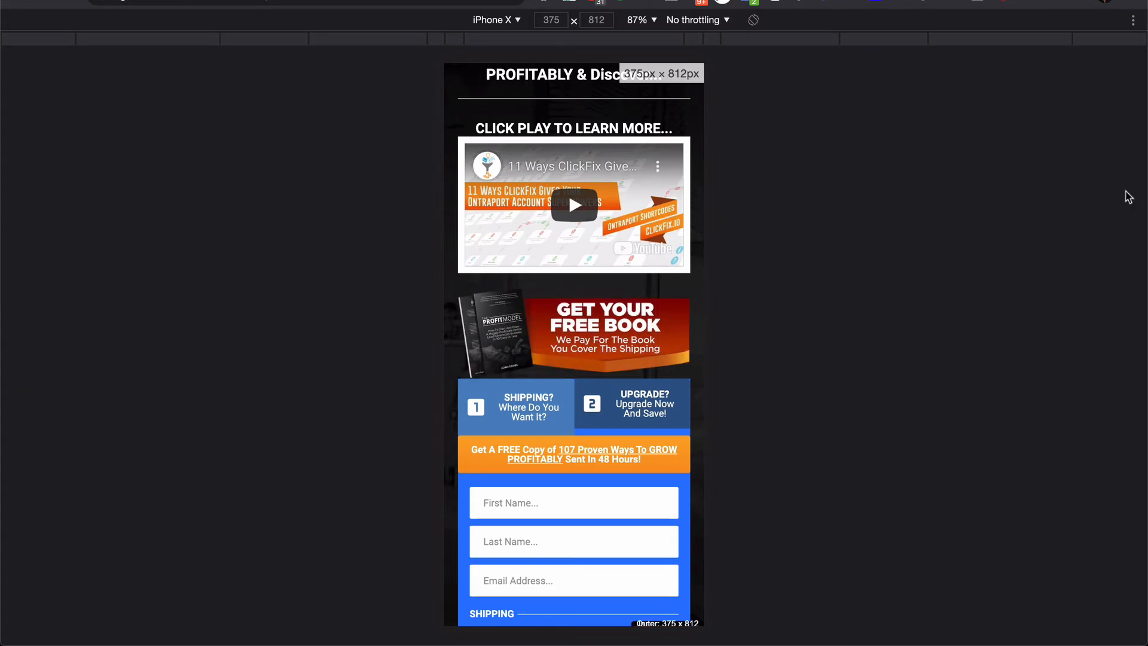
{"action": "scroll", "coordinate": [632, 276], "scroll_direction": "down", "scroll_amount": 1}
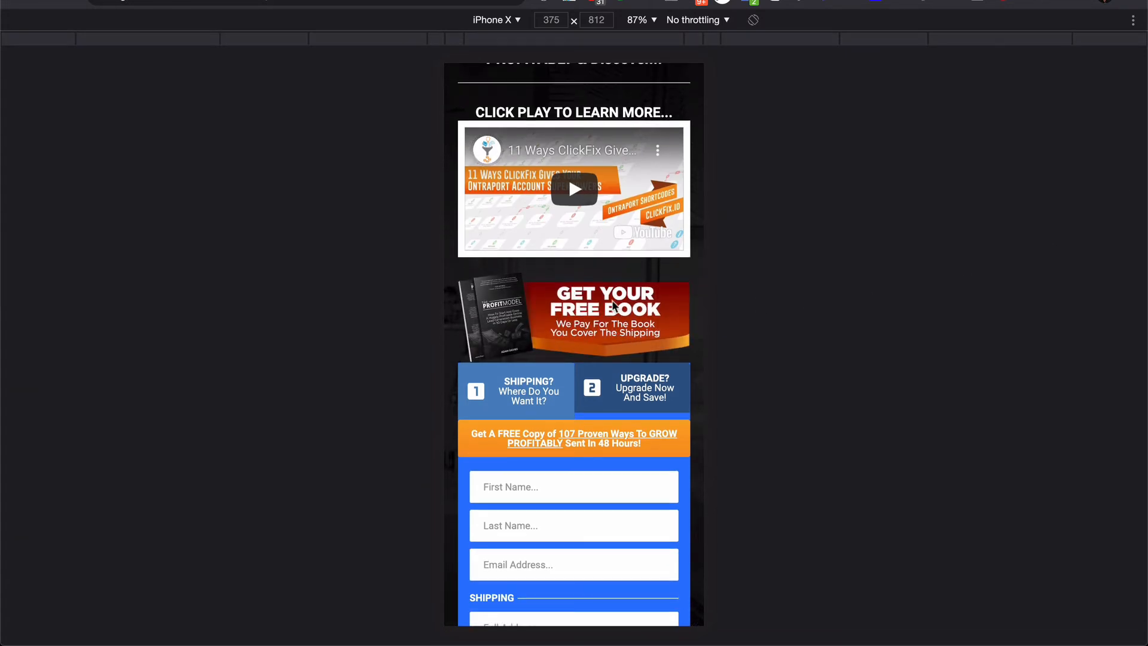
{"action": "scroll", "coordinate": [619, 387], "scroll_direction": "down", "scroll_amount": 5}
{"action": "scroll", "coordinate": [620, 384], "scroll_direction": "up", "scroll_amount": 5}
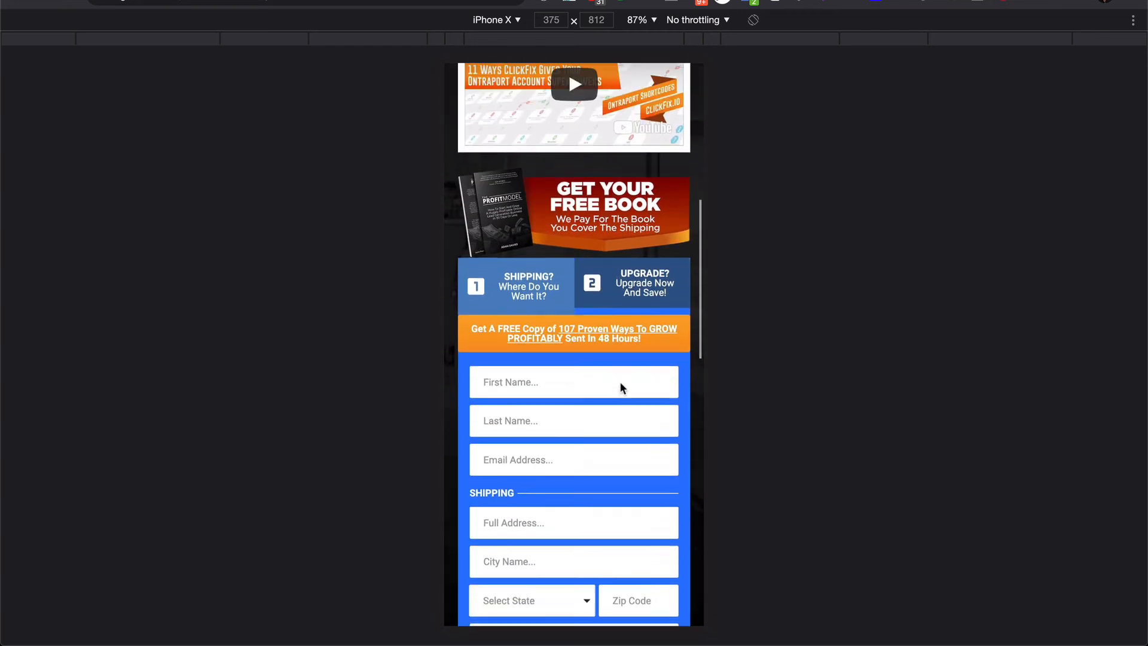
{"action": "scroll", "coordinate": [620, 384], "scroll_direction": "down", "scroll_amount": 1}
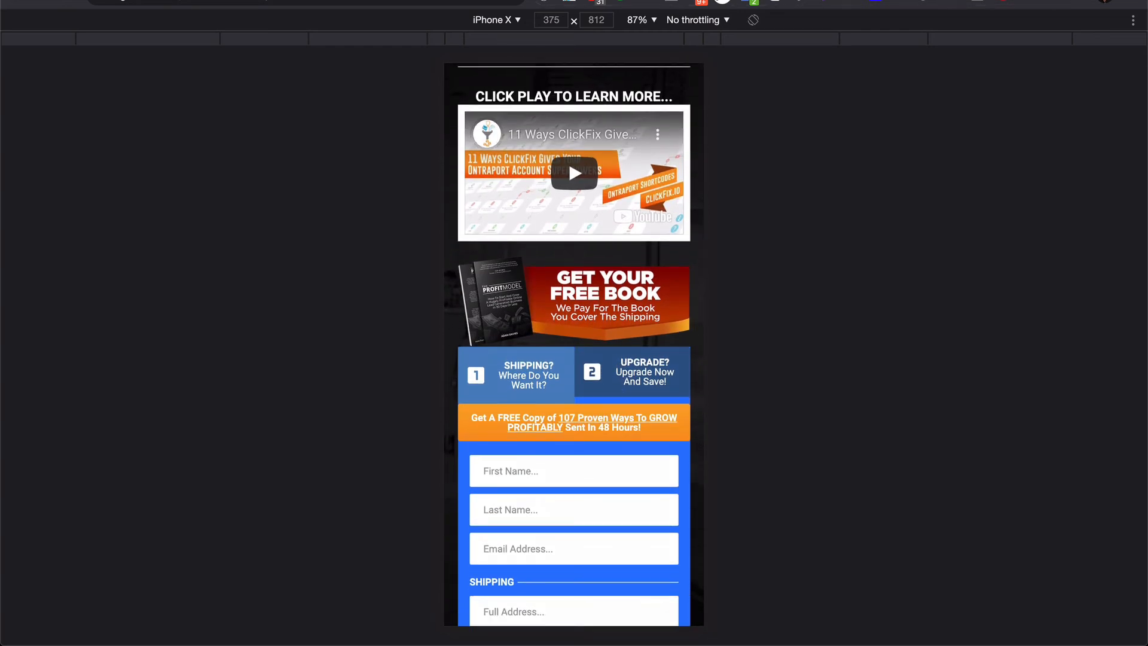
{"action": "key", "text": "super+shift+m"}
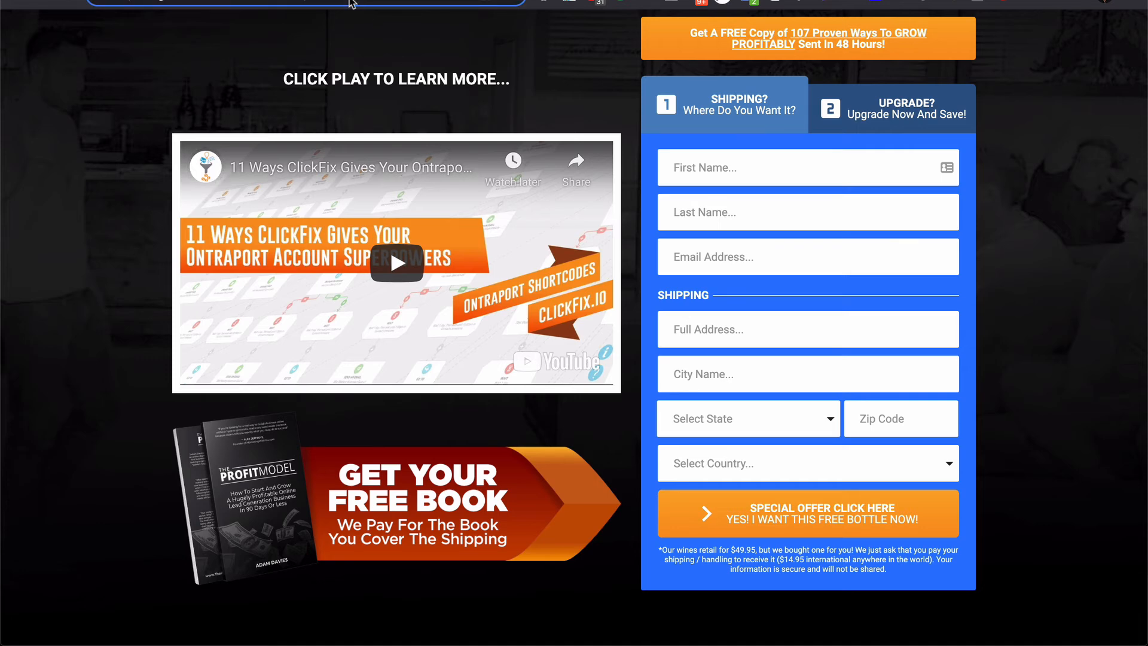
Step: Reload the published page and examine the first and second order-form blocks at desktop width
{"action": "left_click", "coordinate": [352, 4]}
{"action": "key", "text": "Return"}
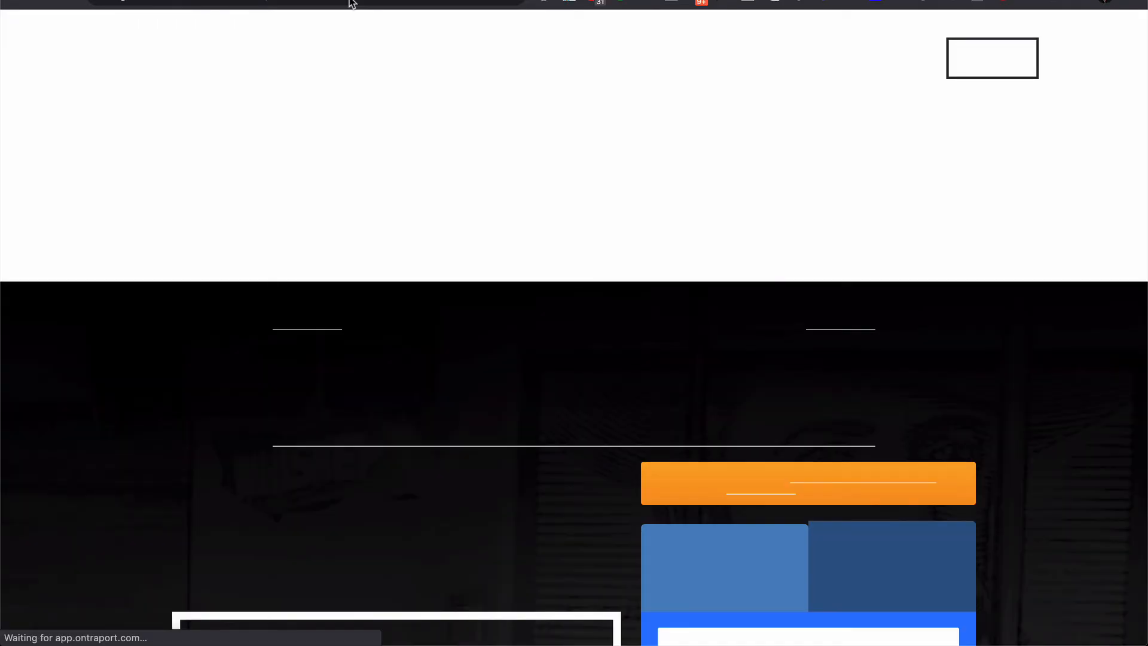
{"action": "scroll", "coordinate": [497, 205], "scroll_direction": "down", "scroll_amount": 5}
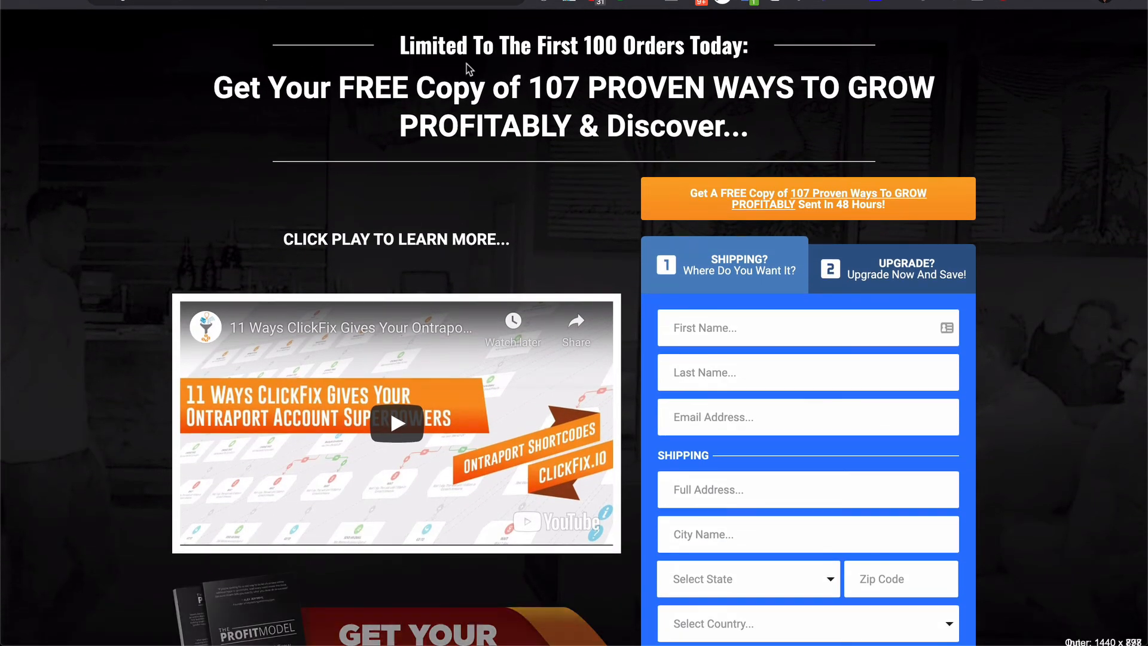
{"action": "scroll", "coordinate": [466, 156], "scroll_direction": "down", "scroll_amount": 1}
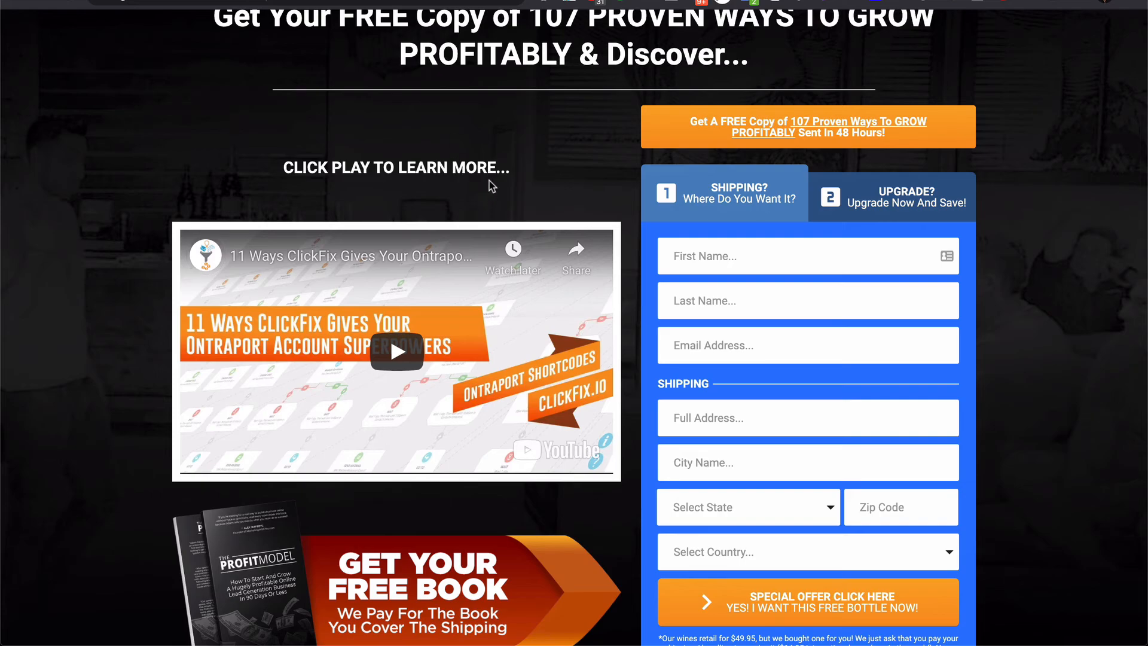
{"action": "scroll", "coordinate": [435, 178], "scroll_direction": "down", "scroll_amount": 1}
{"action": "scroll", "coordinate": [437, 175], "scroll_direction": "down", "scroll_amount": 12}
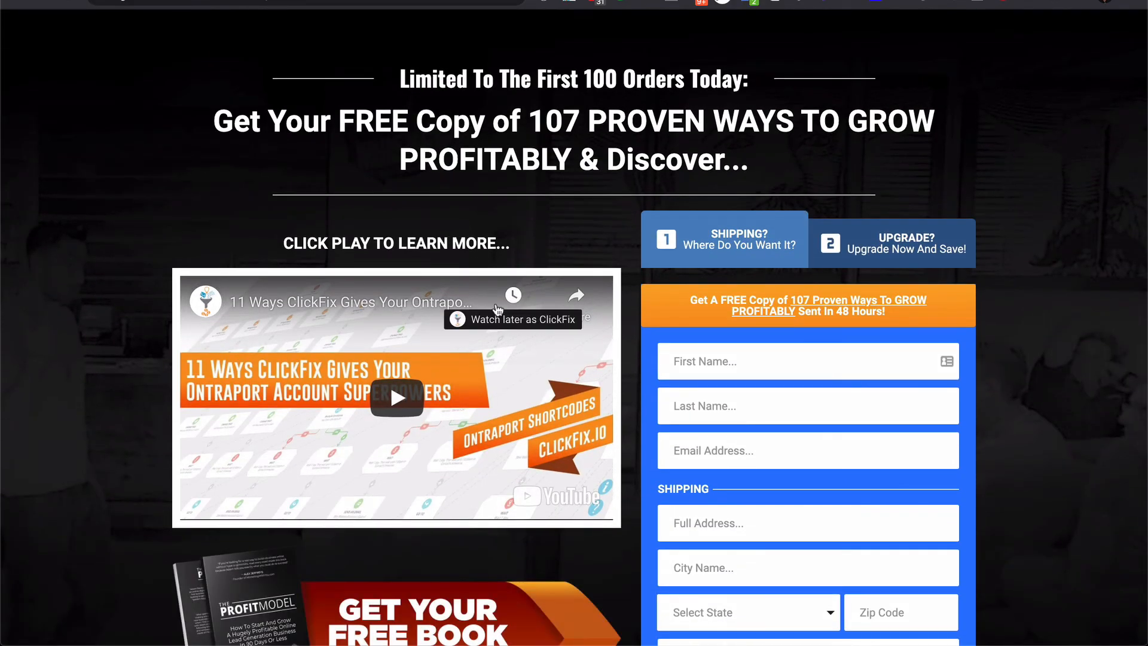
{"action": "scroll", "coordinate": [544, 365], "scroll_direction": "down", "scroll_amount": 1}
{"action": "scroll", "coordinate": [544, 364], "scroll_direction": "down", "scroll_amount": 1}
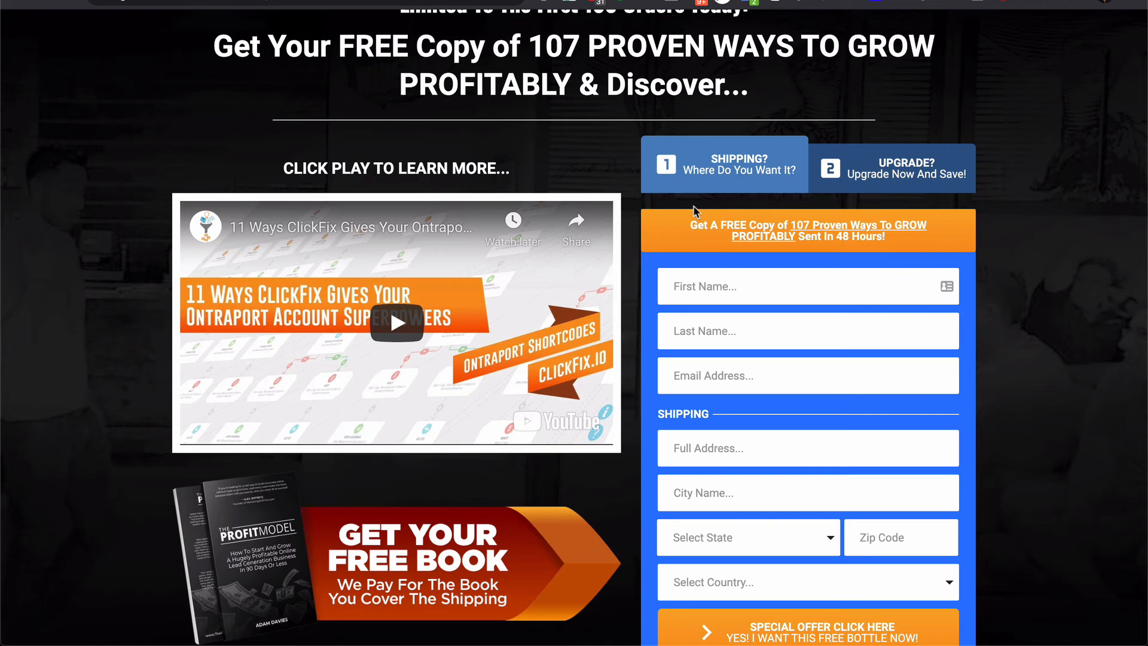
Step: Compare the placement of the orange banner and step tabs between the upper and lower order-form blocks at desktop width
{"action": "scroll", "coordinate": [716, 212], "scroll_direction": "up", "scroll_amount": 10}
{"action": "scroll", "coordinate": [715, 212], "scroll_direction": "up", "scroll_amount": 4}
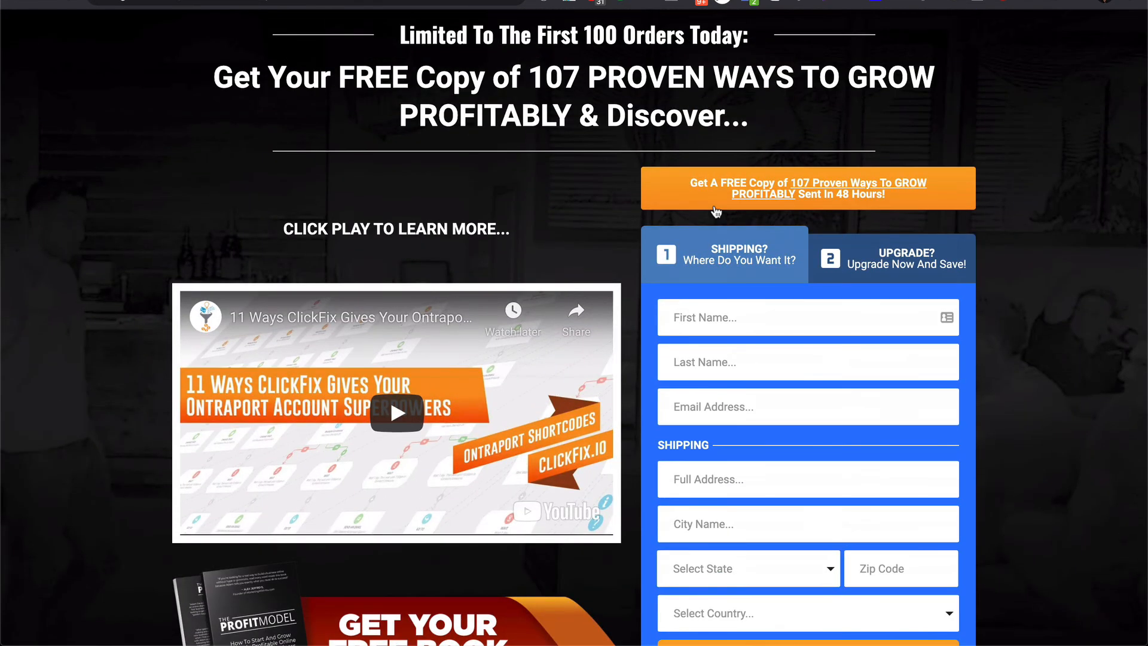
{"action": "scroll", "coordinate": [753, 347], "scroll_direction": "up", "scroll_amount": 6}
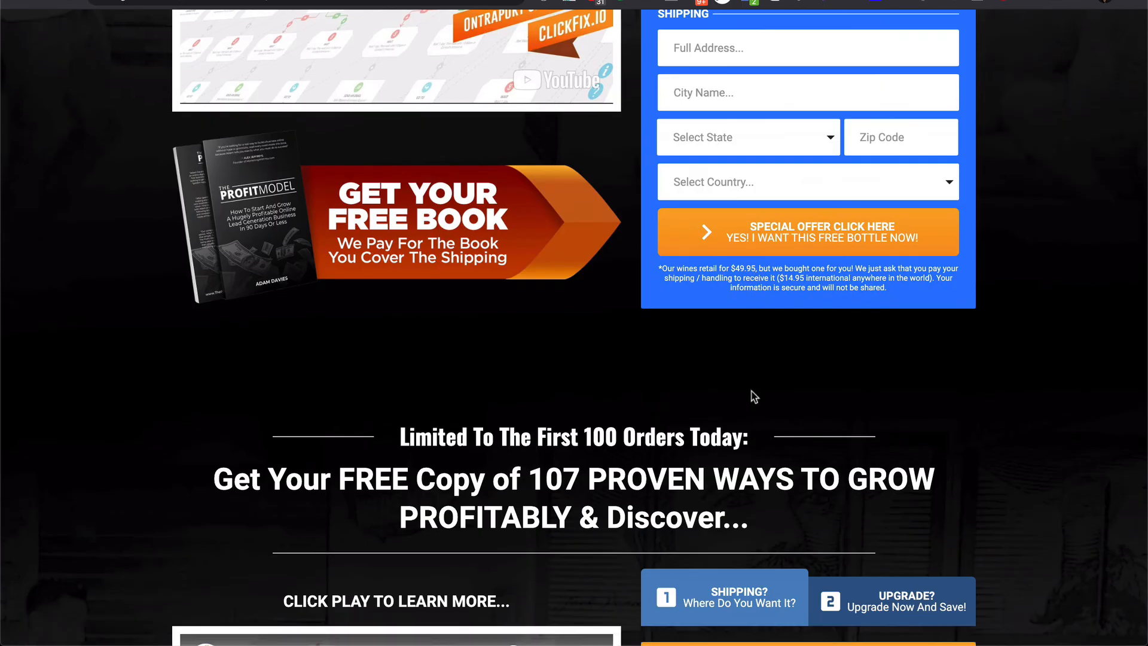
{"action": "scroll", "coordinate": [763, 504], "scroll_direction": "down", "scroll_amount": 3}
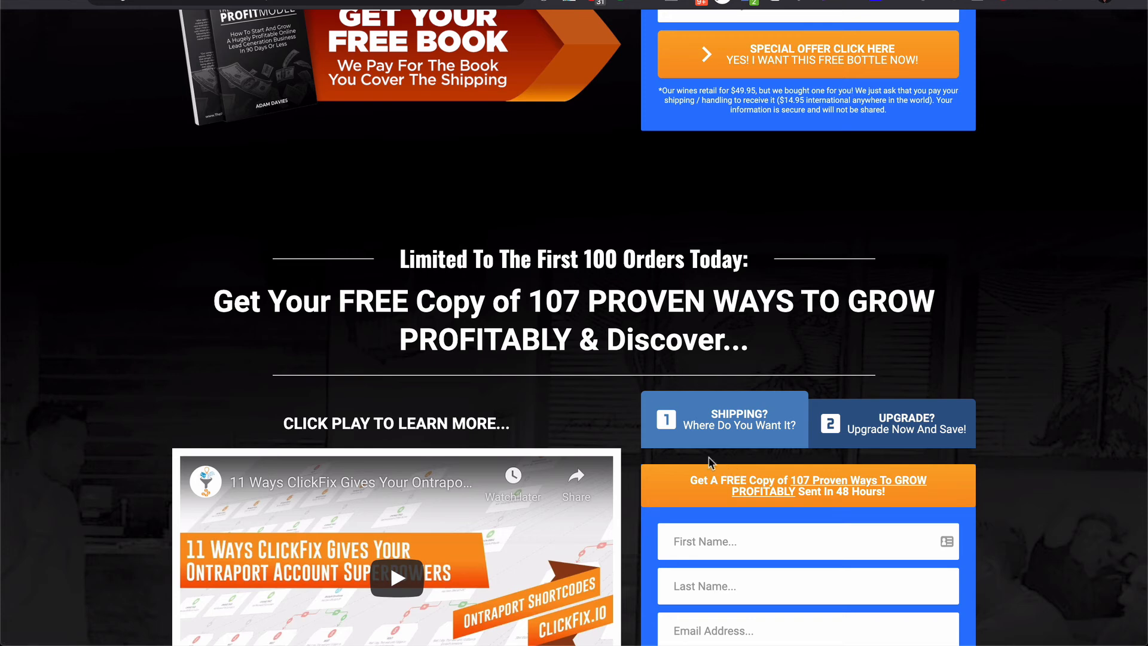
{"action": "scroll", "coordinate": [745, 461], "scroll_direction": "down", "scroll_amount": 1}
{"action": "left_click", "coordinate": [745, 456]}
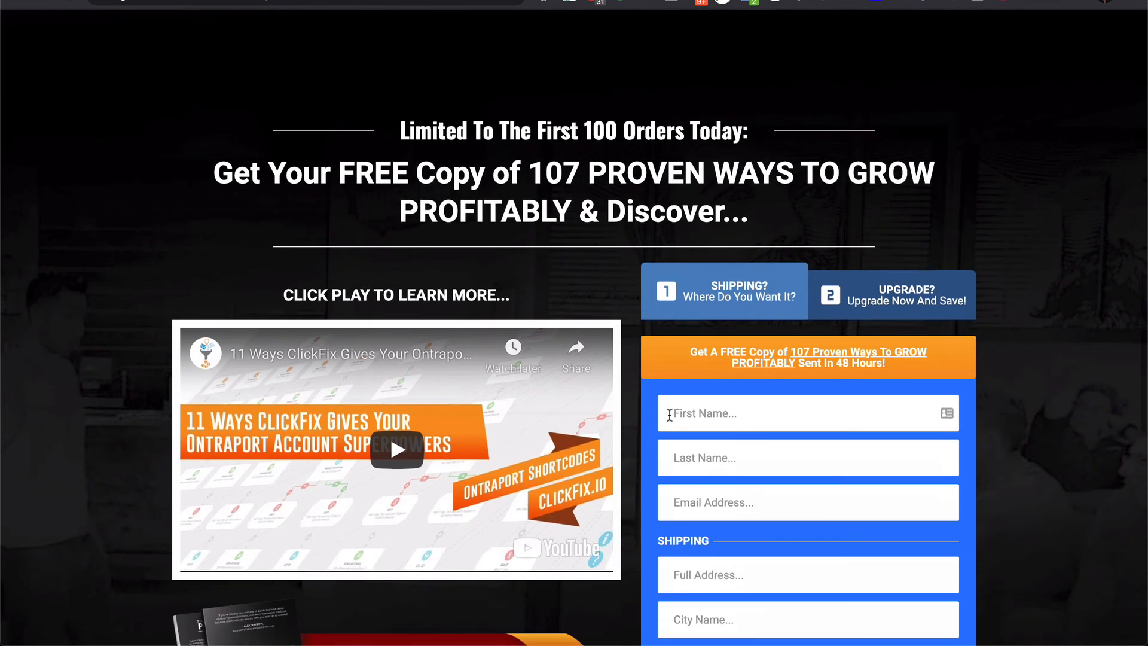
{"action": "scroll", "coordinate": [752, 342], "scroll_direction": "down", "scroll_amount": 2}
{"action": "scroll", "coordinate": [752, 342], "scroll_direction": "down", "scroll_amount": 1}
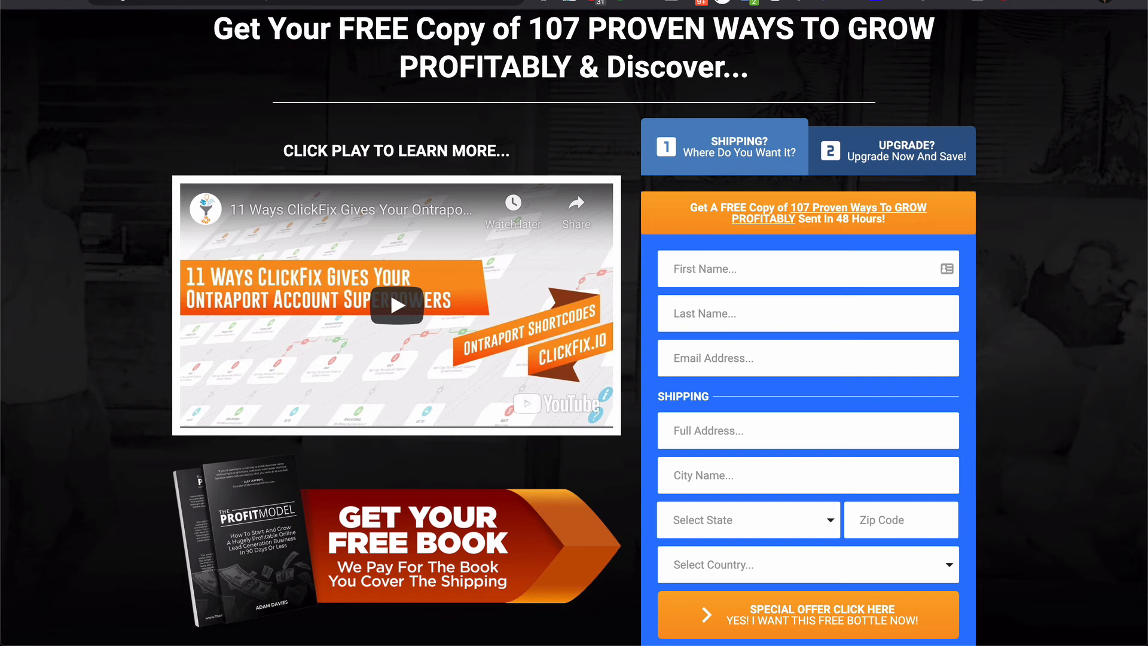
Step: Switch the published page to the iPhone X device view and examine the reloaded order-form blocks at 375 x 812
{"action": "key", "text": "super+shift+m"}
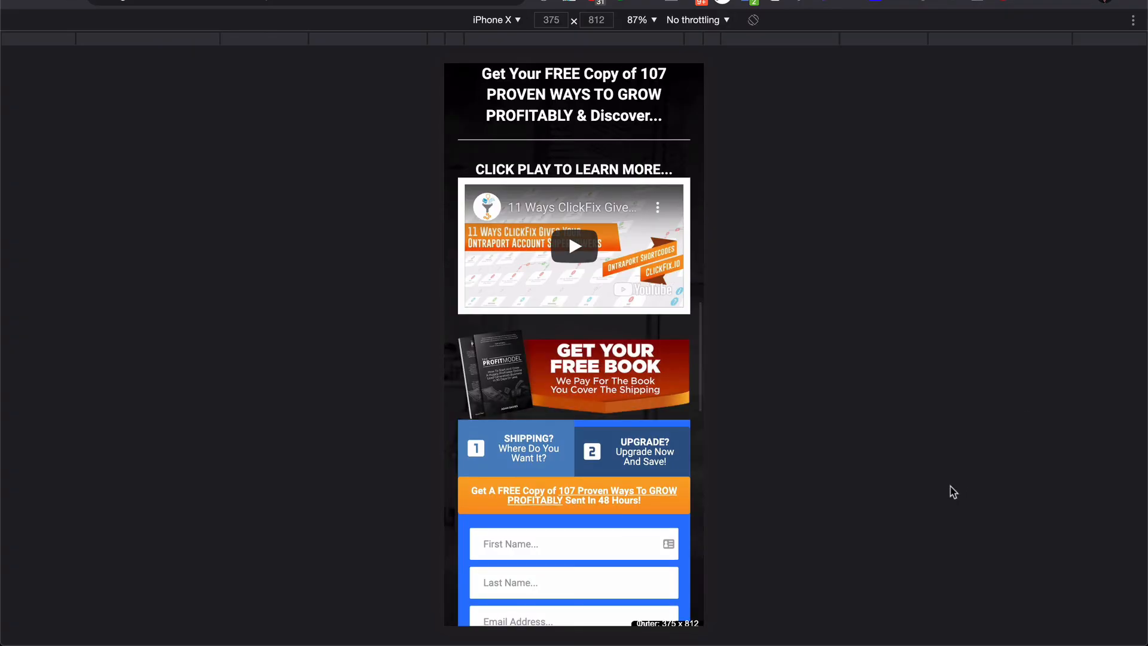
{"action": "scroll", "coordinate": [660, 325], "scroll_direction": "up", "scroll_amount": 1}
{"action": "scroll", "coordinate": [621, 340], "scroll_direction": "down", "scroll_amount": 6}
{"action": "scroll", "coordinate": [621, 340], "scroll_direction": "up", "scroll_amount": 6}
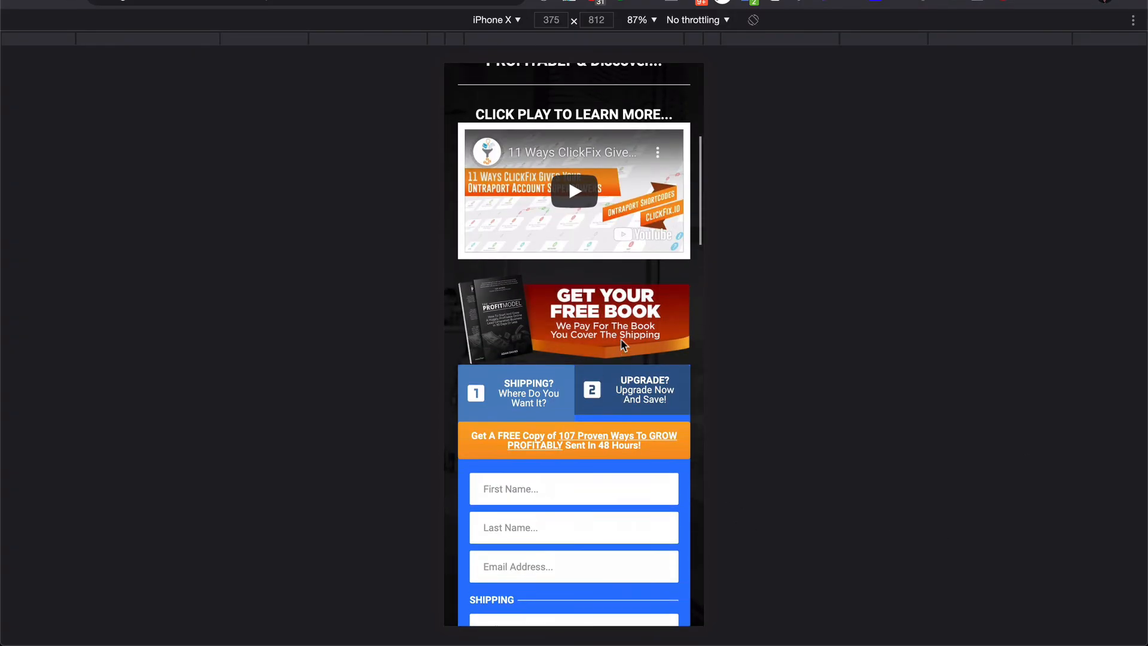
{"action": "scroll", "coordinate": [620, 343], "scroll_direction": "down", "scroll_amount": 15}
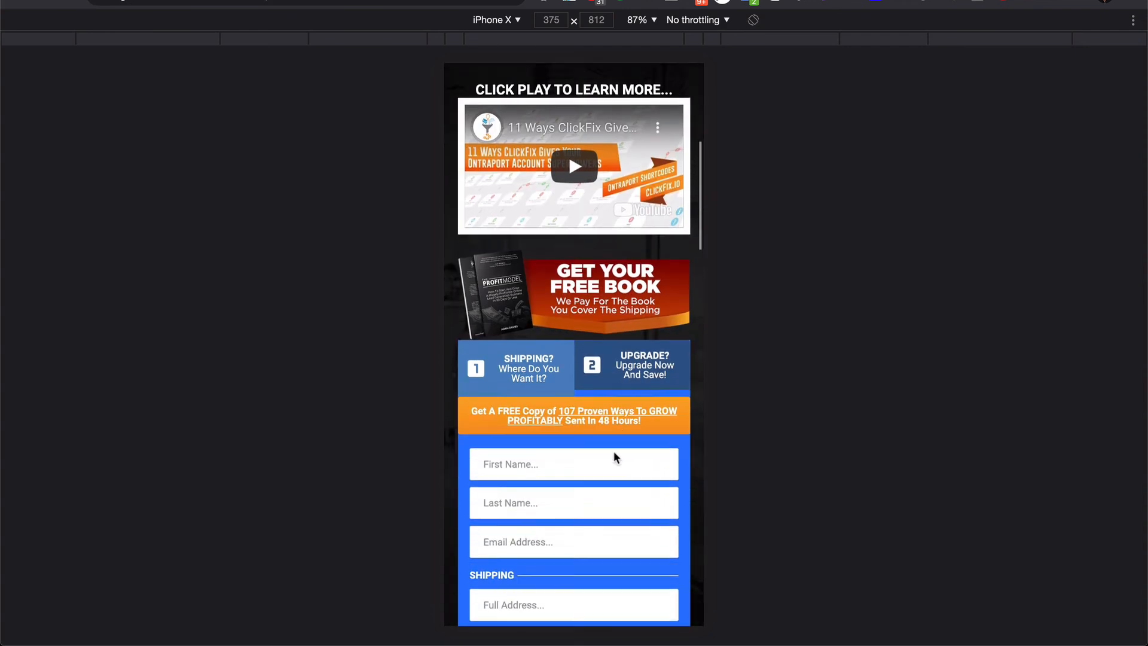
{"action": "scroll", "coordinate": [616, 458], "scroll_direction": "down", "scroll_amount": 1}
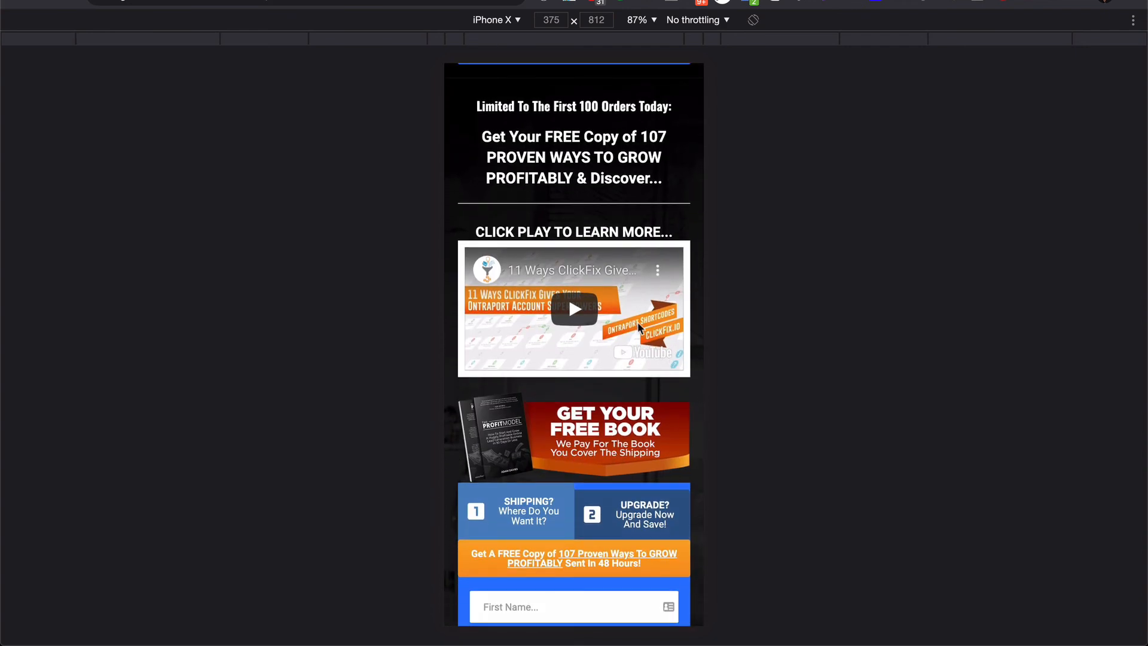
Step: Examine the order of the video, book banner, step tabs and form fields in the iPhone X view, and return to desktop view
{"action": "scroll", "coordinate": [605, 412], "scroll_direction": "down", "scroll_amount": 1}
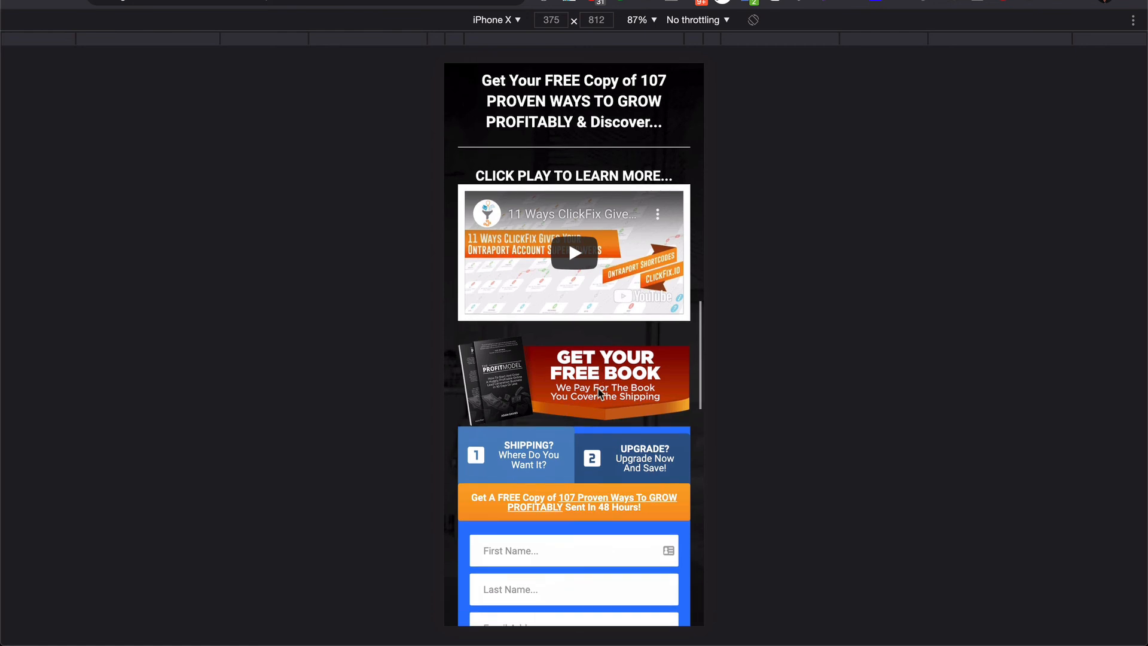
{"action": "scroll", "coordinate": [639, 399], "scroll_direction": "down", "scroll_amount": 2}
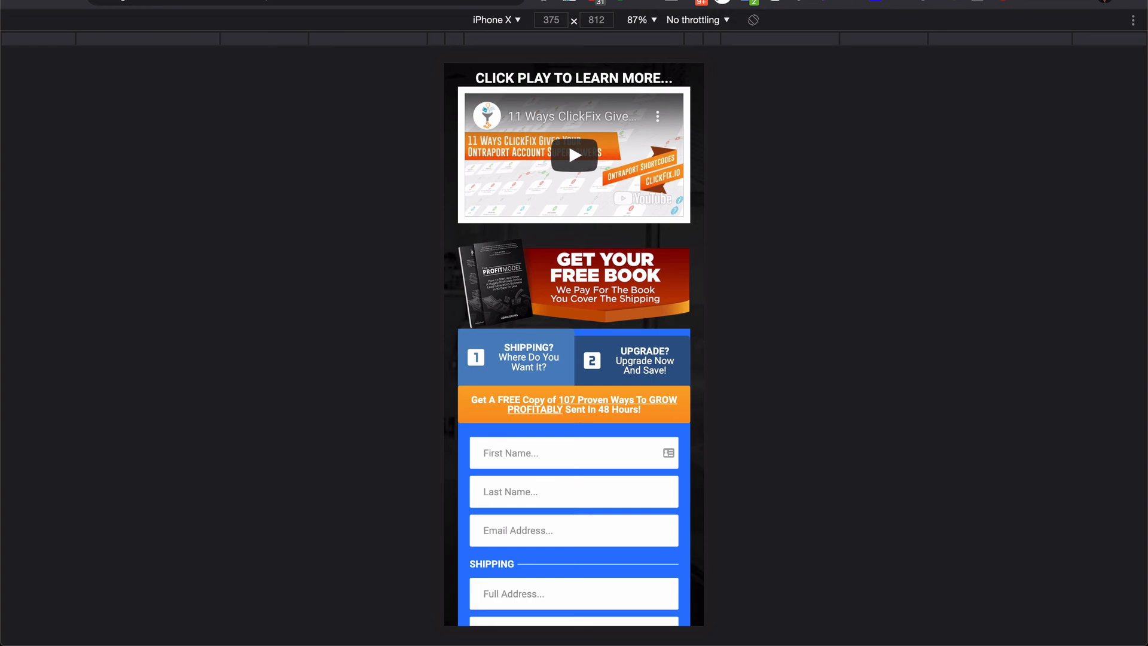
{"action": "key", "text": "super+shift+m"}
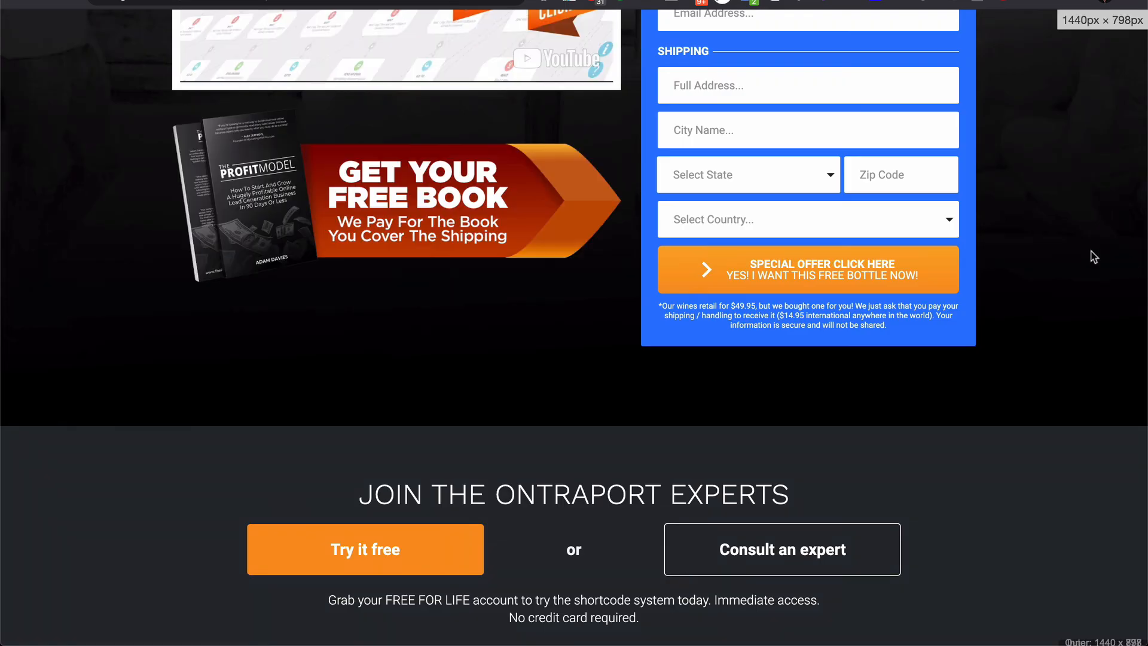
Step: Switch to the Ontraport page editor, dismiss the publish dialog, and open the display settings of the desktop order-form block
{"action": "left_click", "coordinate": [671, 1]}
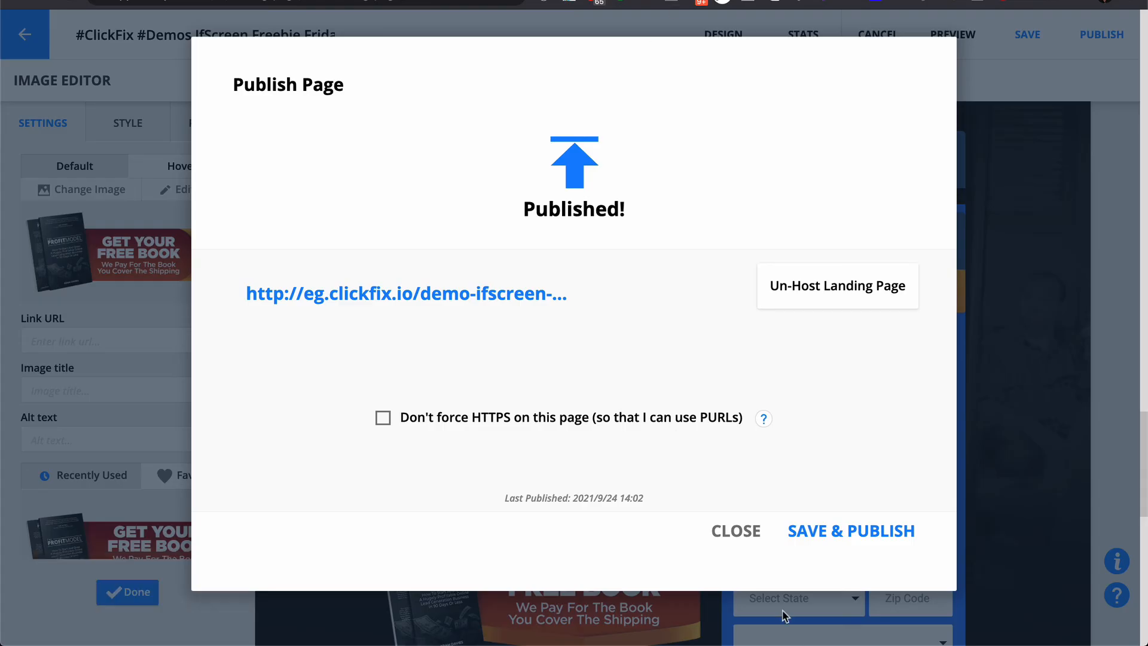
{"action": "left_click", "coordinate": [750, 532]}
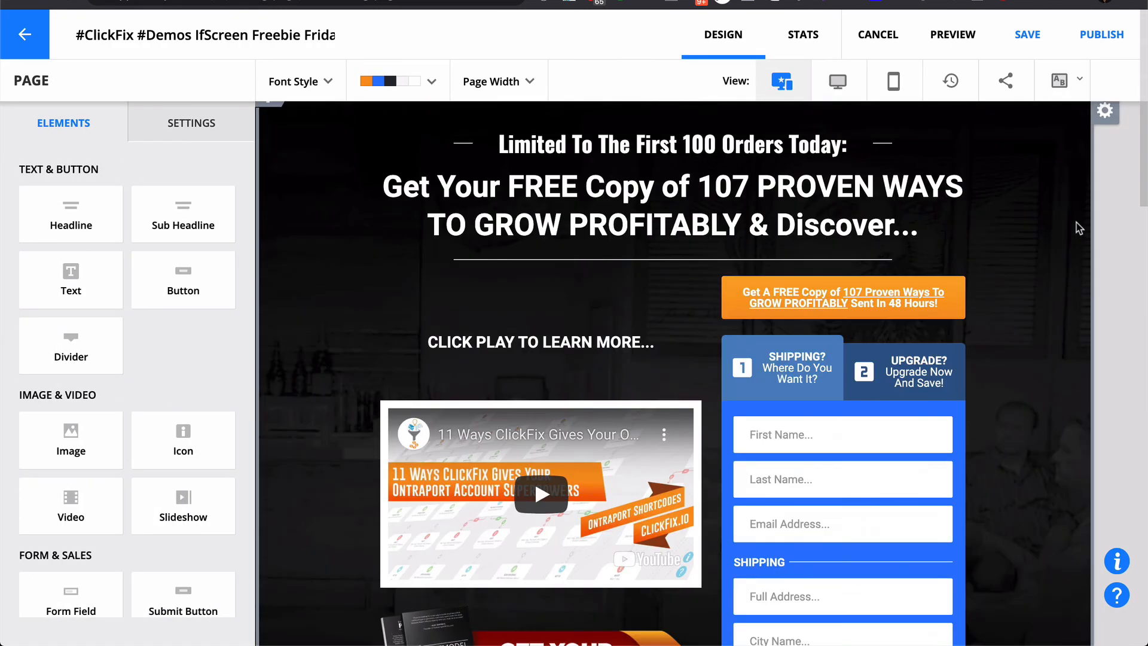
{"action": "left_click", "coordinate": [1104, 138]}
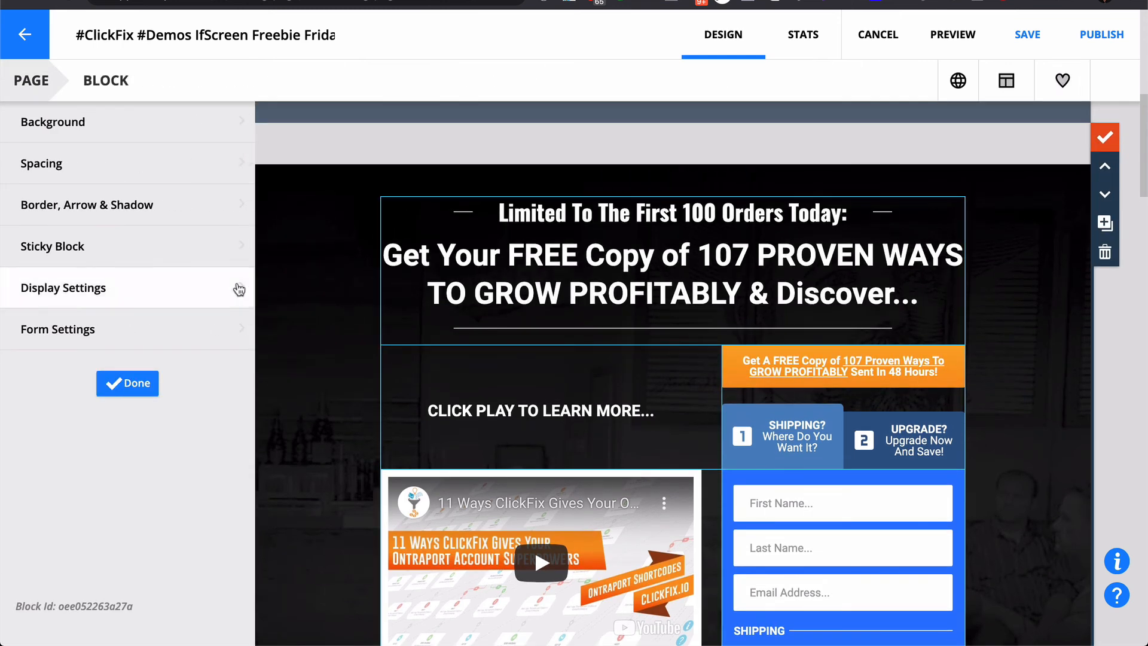
{"action": "left_click", "coordinate": [129, 275]}
{"action": "mouse_move", "coordinate": [201, 325]}
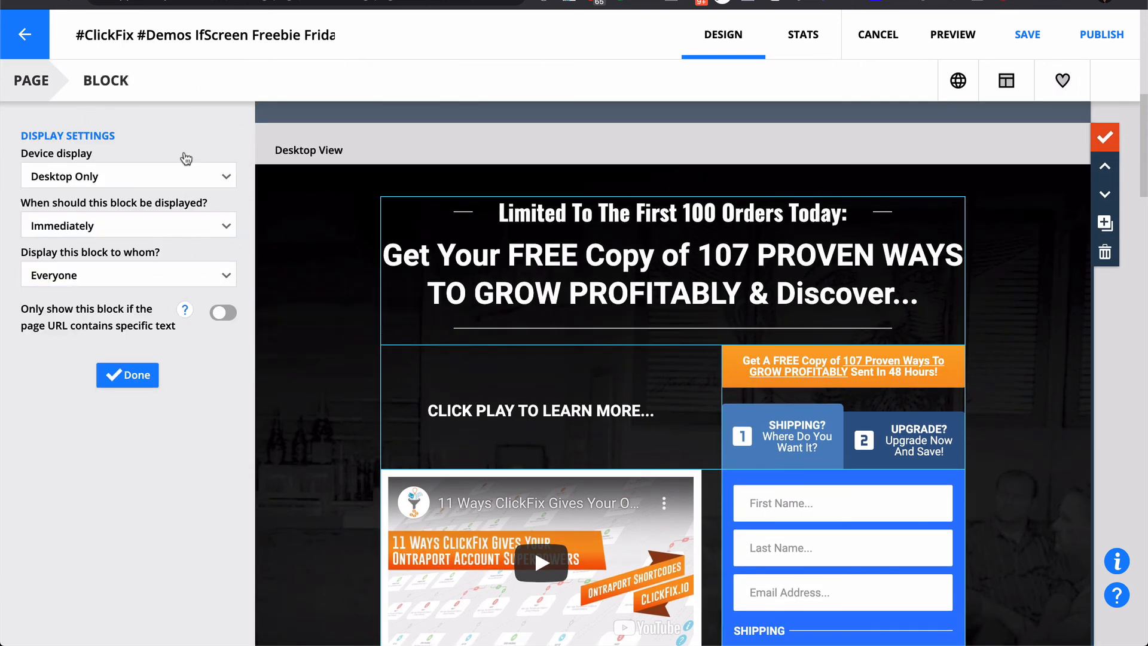